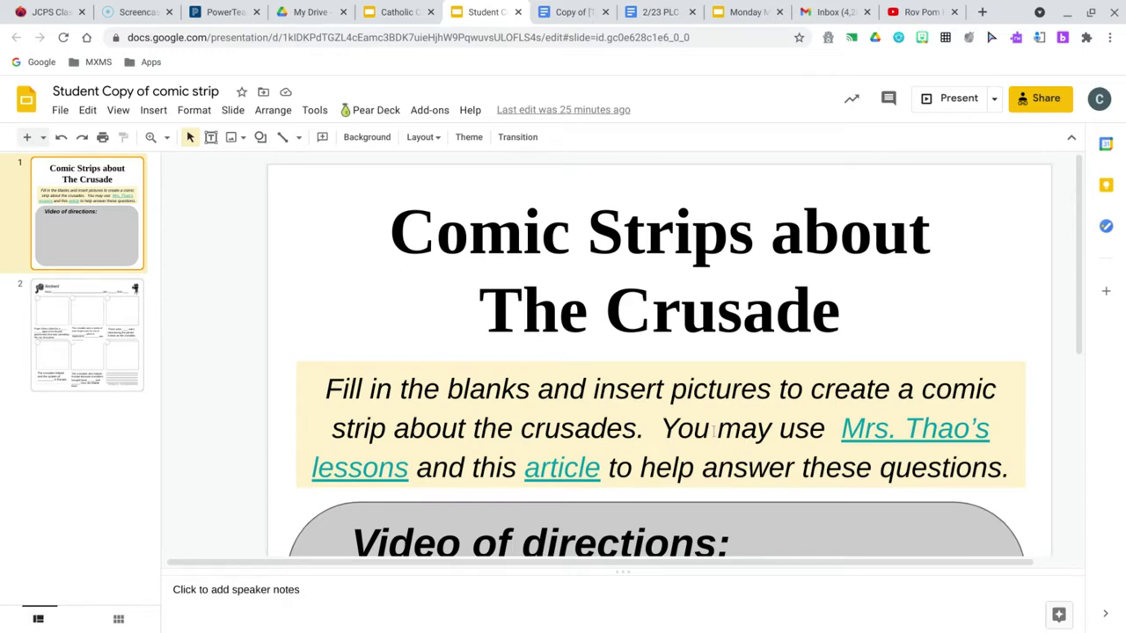
Step: Preview the lessons and article links in the first slide's instructions, and bring up the storyboard slide
{"action": "left_click", "coordinate": [976, 422]}
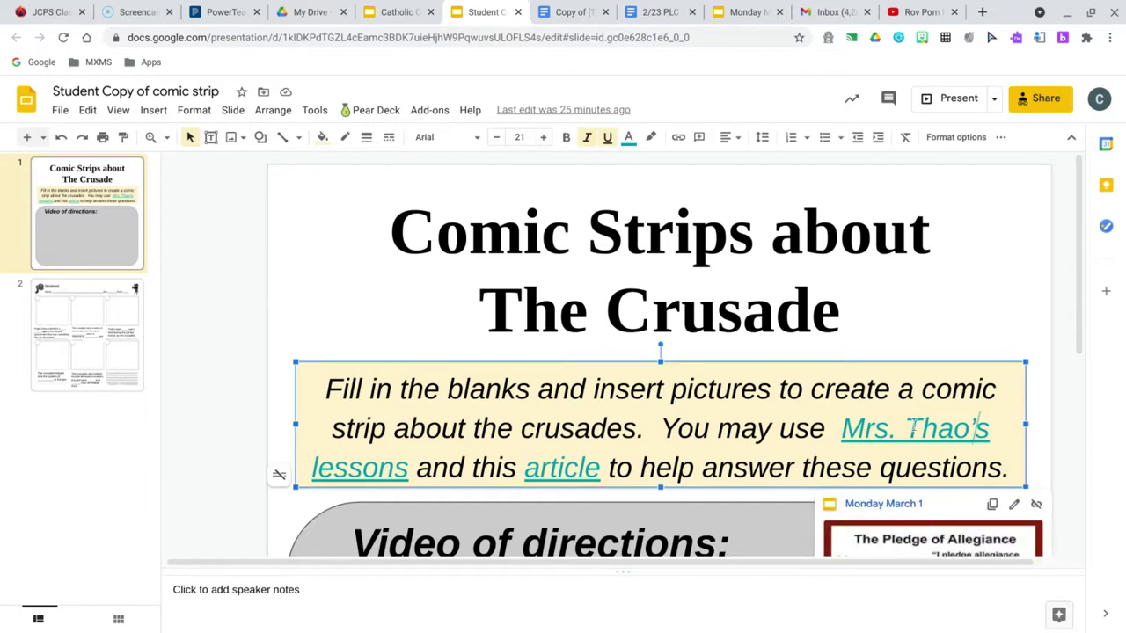
{"action": "left_click", "coordinate": [552, 467]}
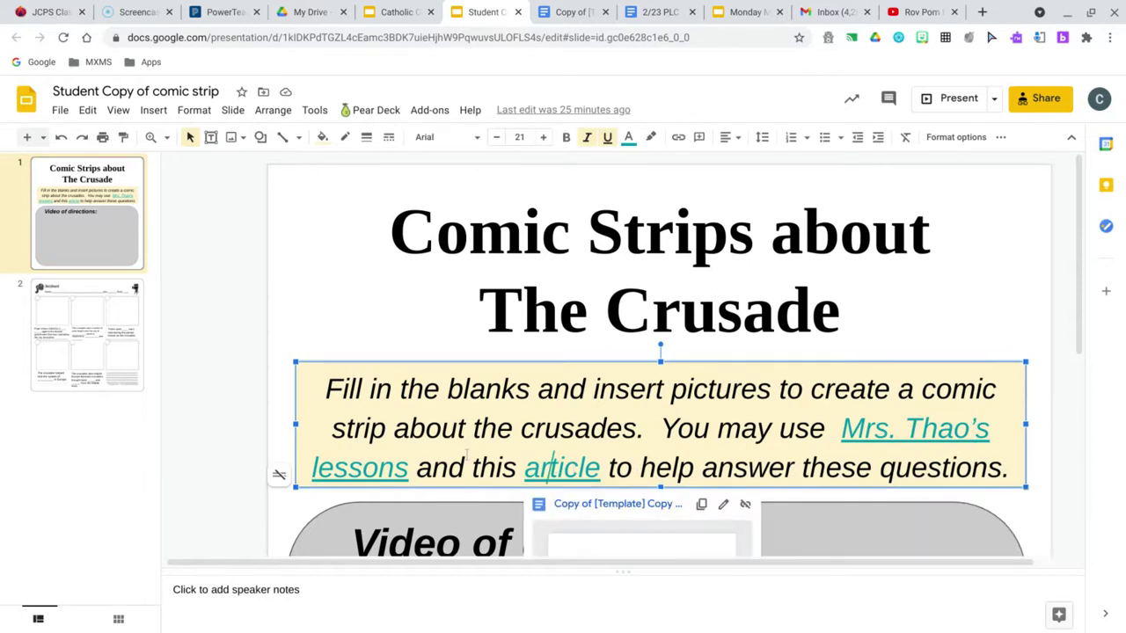
{"action": "left_click", "coordinate": [85, 310]}
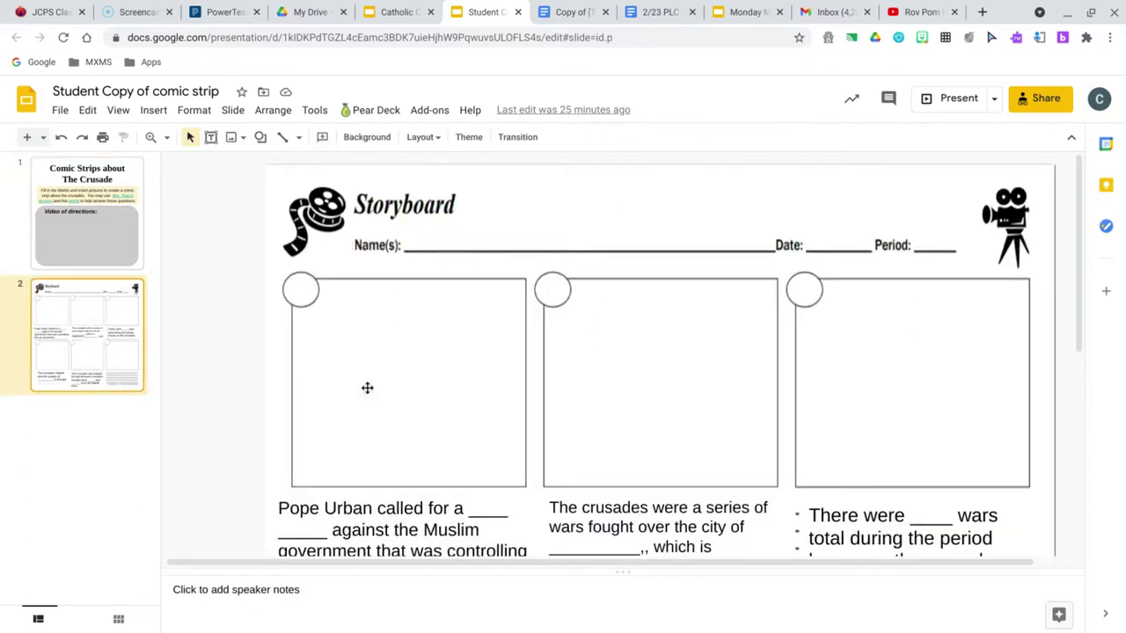
{"action": "scroll", "coordinate": [531, 353], "scroll_direction": "down", "scroll_amount": 1}
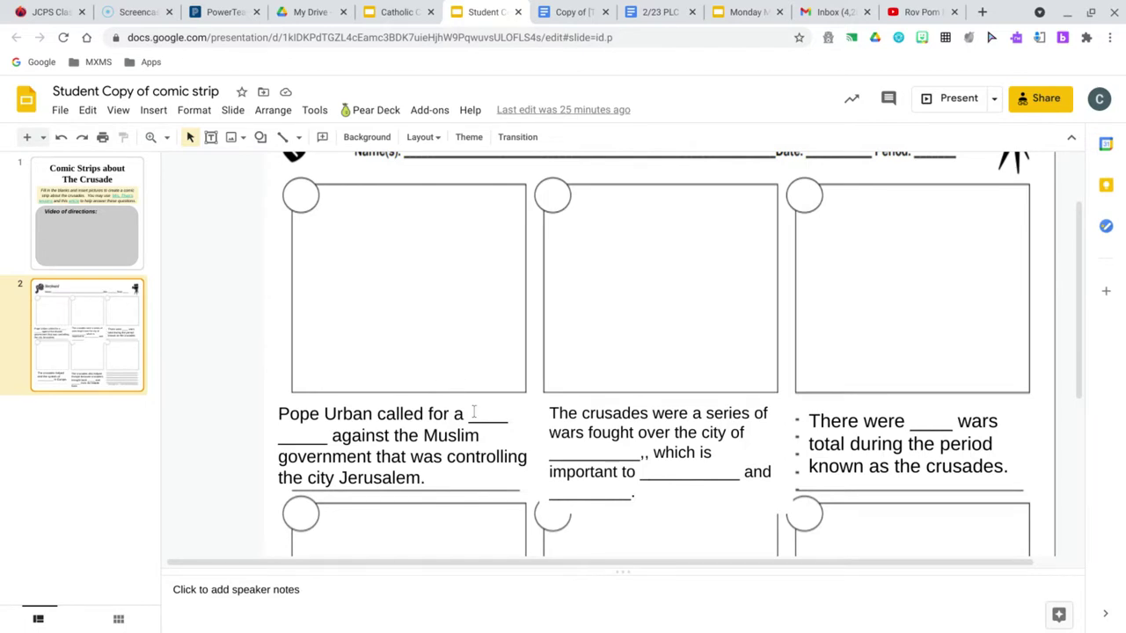
Step: Fill the first blank of the Pope Urban caption with "Cursades" and remove the second blank before "against"
{"action": "left_click", "coordinate": [474, 412]}
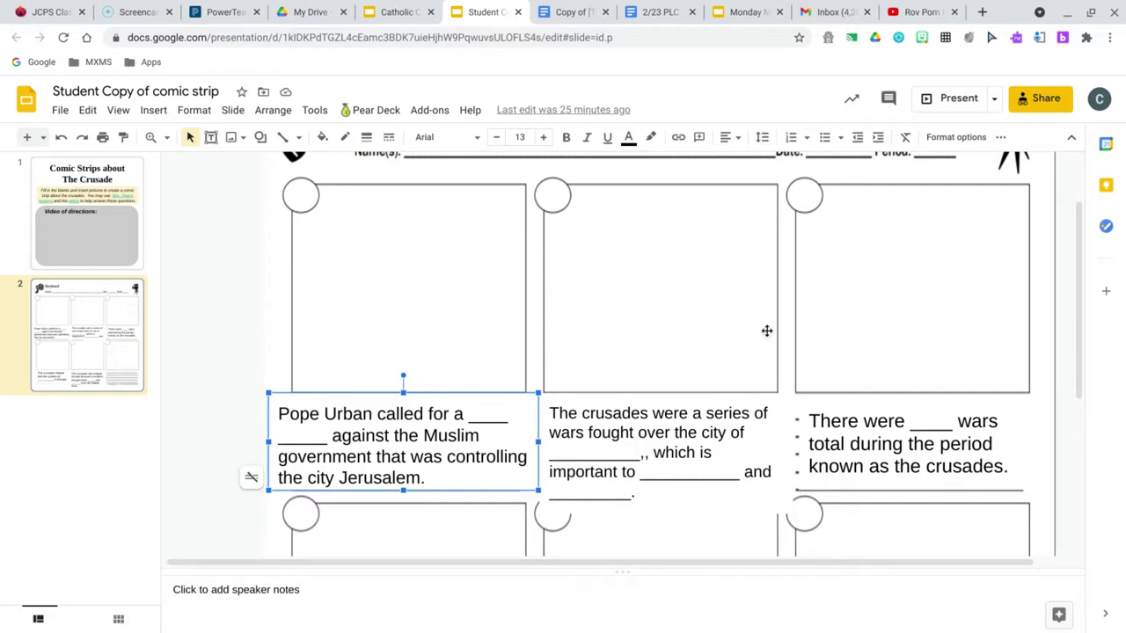
{"action": "type", "text": "Curs"}
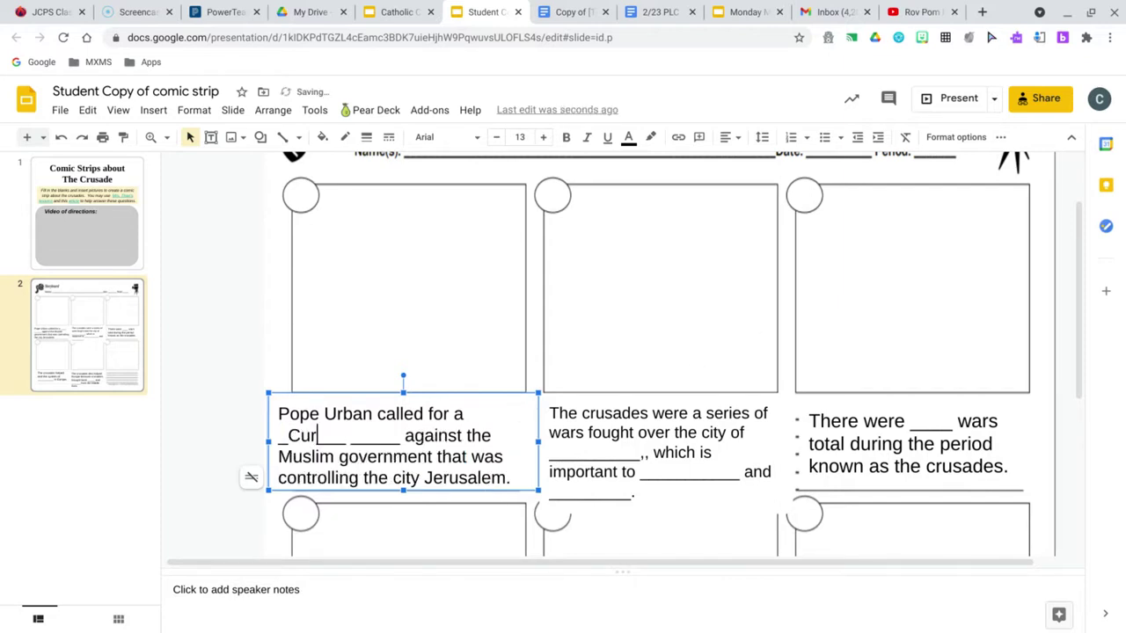
{"action": "type", "text": "ades"}
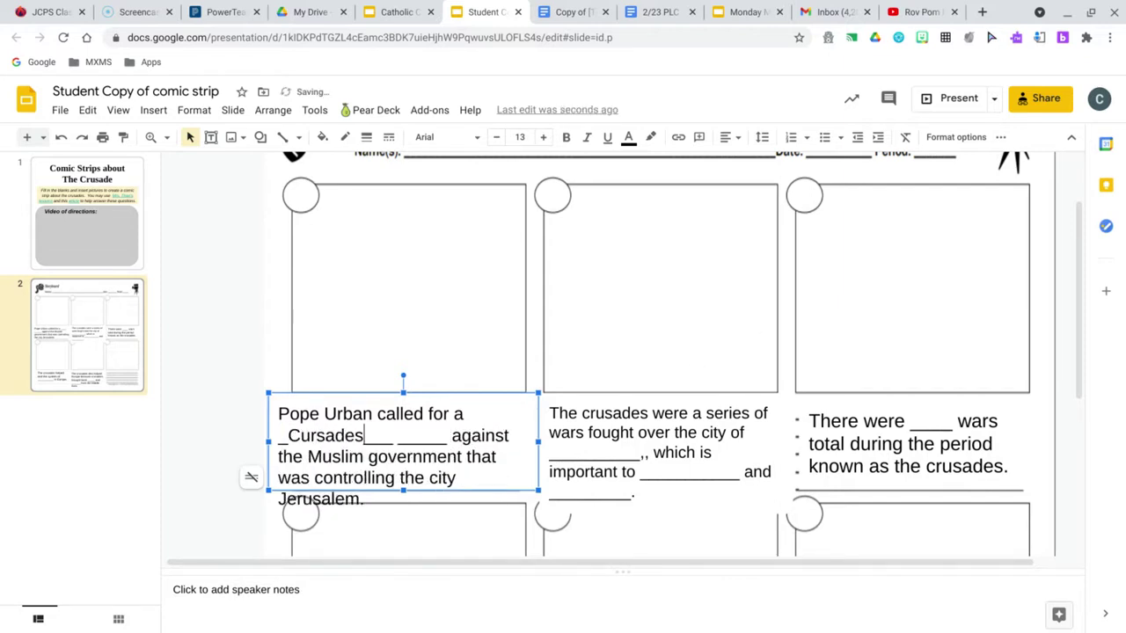
{"action": "left_click", "coordinate": [449, 434]}
{"action": "key", "text": "BackSpace"}
{"action": "key", "text": "BackSpace"}
{"action": "key", "text": "BackSpace"}
{"action": "key", "text": "BackSpace"}
{"action": "key", "text": "BackSpace"}
{"action": "key", "text": "BackSpace"}
{"action": "key", "text": "BackSpace"}
{"action": "key", "text": "BackSpace"}
{"action": "key", "text": "BackSpace"}
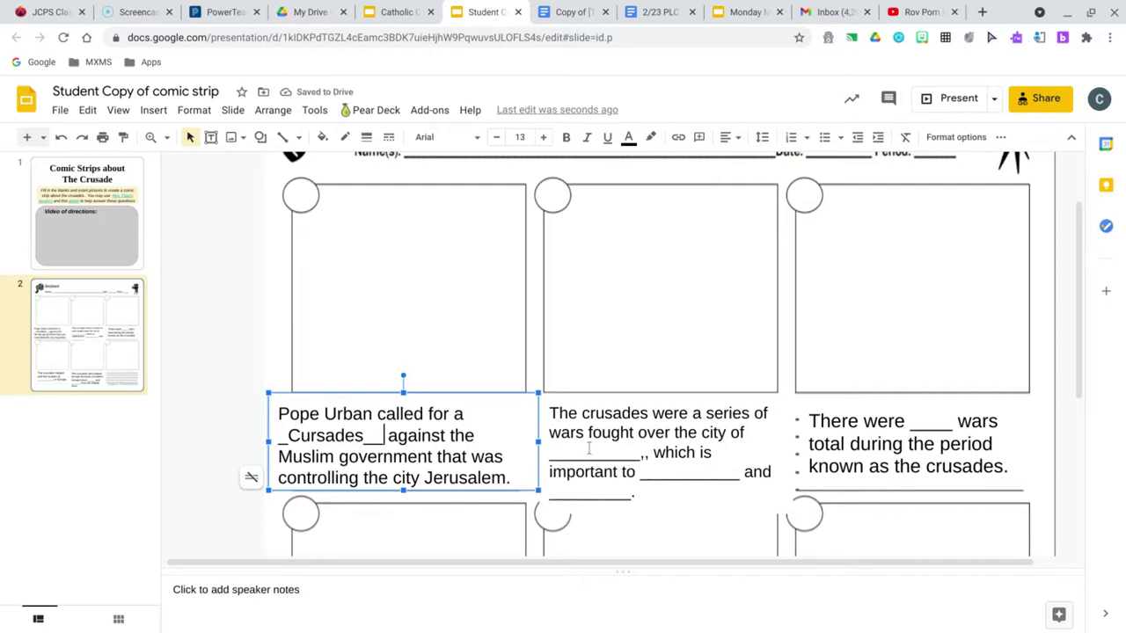
Step: Fill the city blank in the second caption with "Jeruselum" and delete the extra comma after it
{"action": "left_click", "coordinate": [587, 451]}
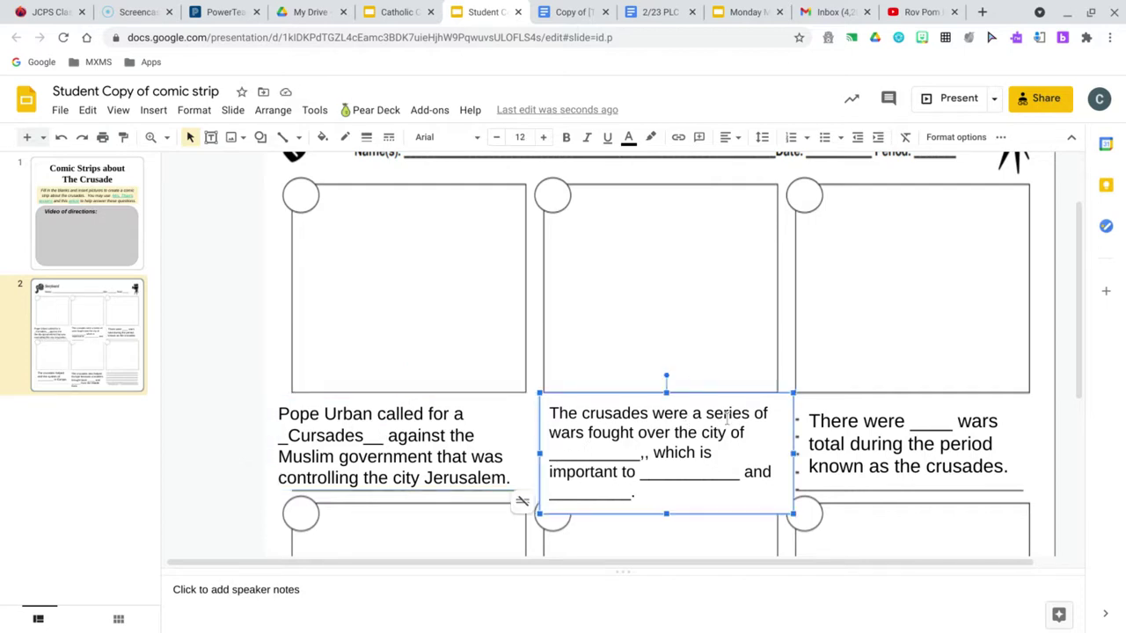
{"action": "left_click_drag", "start_coordinate": [622, 450], "coordinate": [565, 448]}
{"action": "key", "text": "BackSpace"}
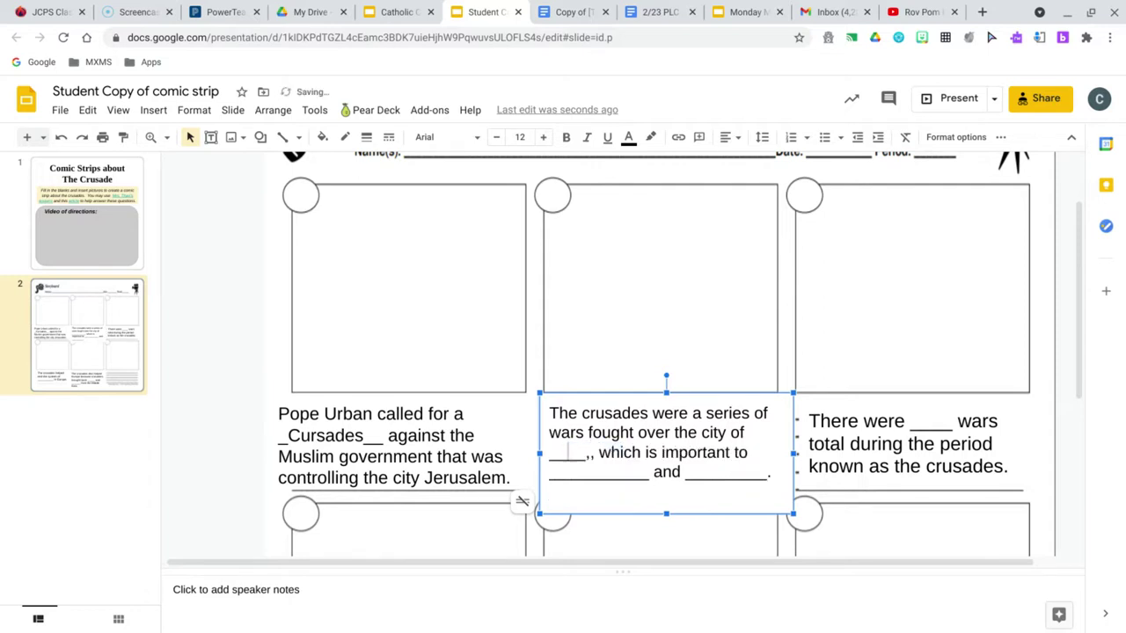
{"action": "type", "text": "Jer"}
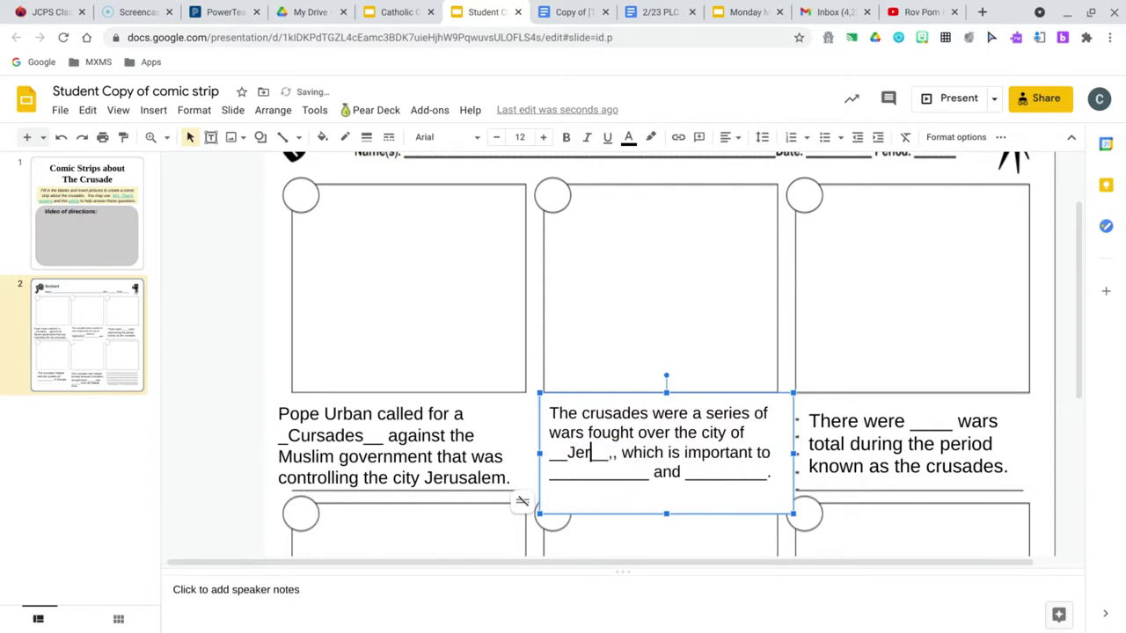
{"action": "type", "text": "uselum"}
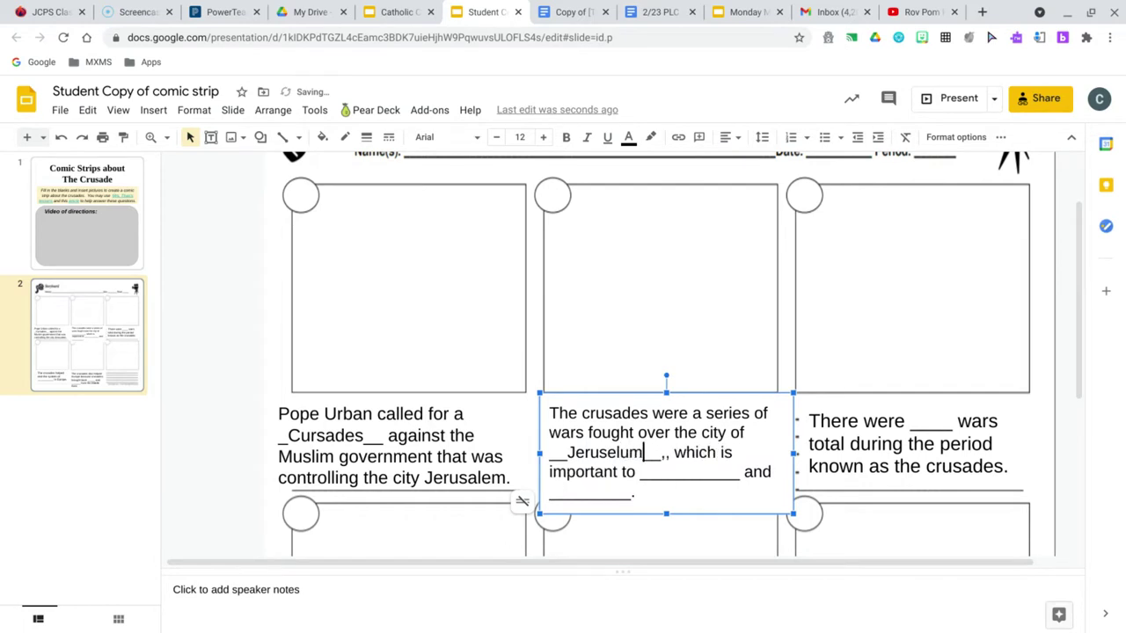
{"action": "left_click", "coordinate": [703, 472]}
{"action": "left_click", "coordinate": [665, 454]}
{"action": "key", "text": "BackSpace"}
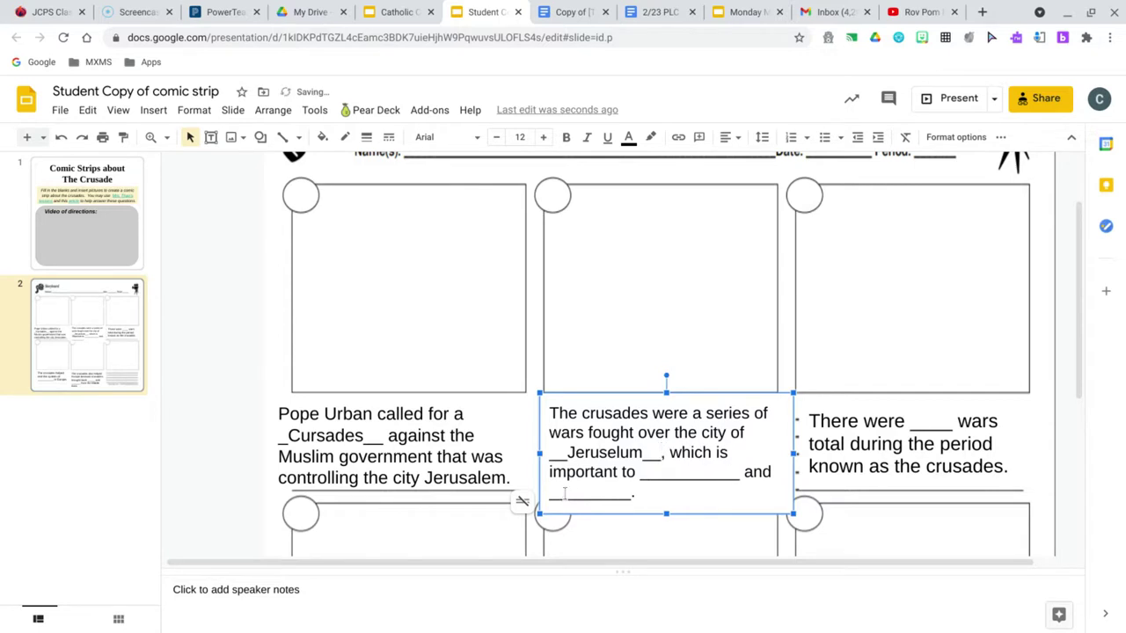
Step: Shorten the blank after "important to" in the second caption and fill it with "Christians"
{"action": "left_click", "coordinate": [666, 472]}
{"action": "left_click", "coordinate": [709, 471]}
{"action": "key", "text": "BackSpace"}
{"action": "key", "text": "BackSpace"}
{"action": "key", "text": "BackSpace"}
{"action": "key", "text": "BackSpace"}
{"action": "key", "text": "BackSpace"}
{"action": "key", "text": "BackSpace"}
{"action": "key", "text": "BackSpace"}
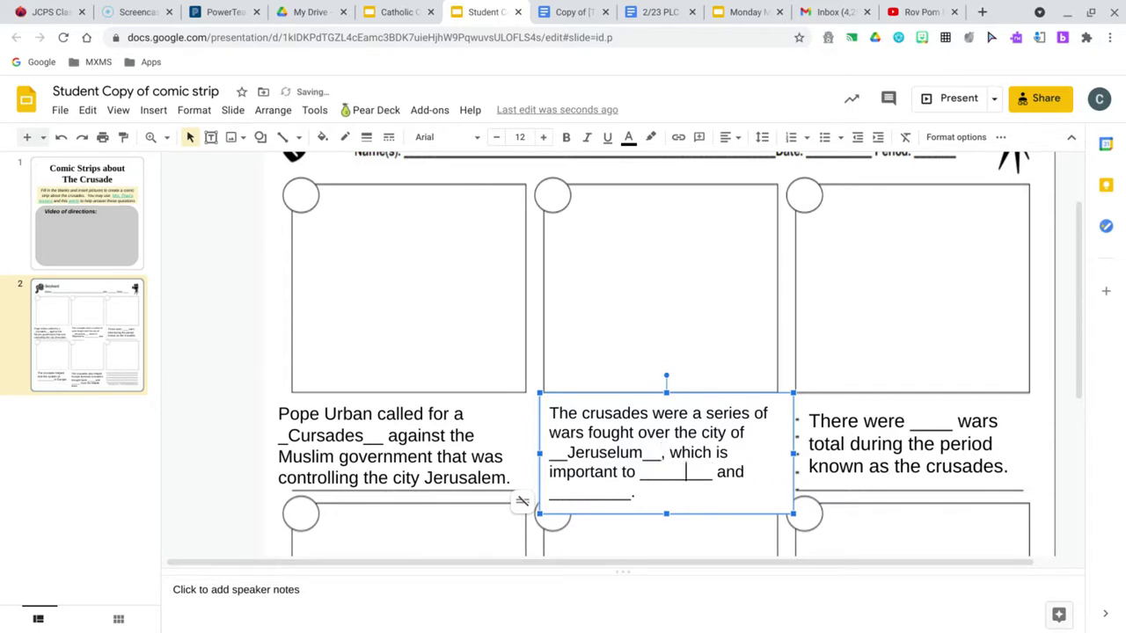
{"action": "type", "text": "Christians"}
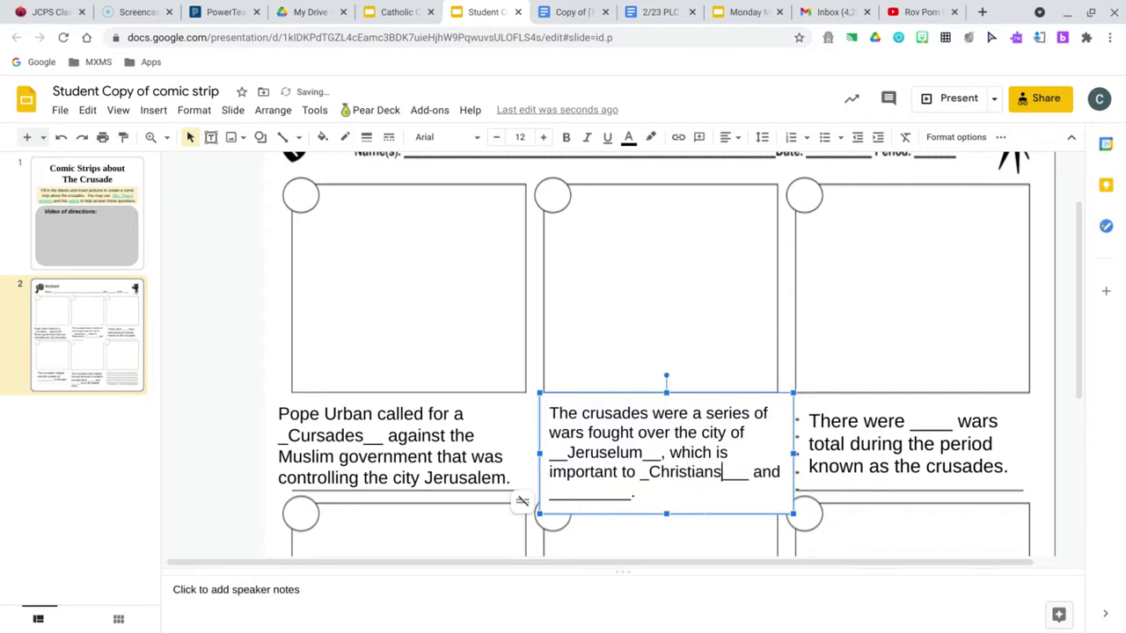
Step: Shorten the last blank of the second caption and fill it with "Muslims"
{"action": "left_click", "coordinate": [613, 492]}
{"action": "key", "text": "BackSpace"}
{"action": "key", "text": "BackSpace"}
{"action": "key", "text": "BackSpace"}
{"action": "key", "text": "BackSpace"}
{"action": "key", "text": "BackSpace"}
{"action": "key", "text": "BackSpace"}
{"action": "key", "text": "BackSpace"}
{"action": "type", "text": "Musl"}
{"action": "type", "text": "ims"}
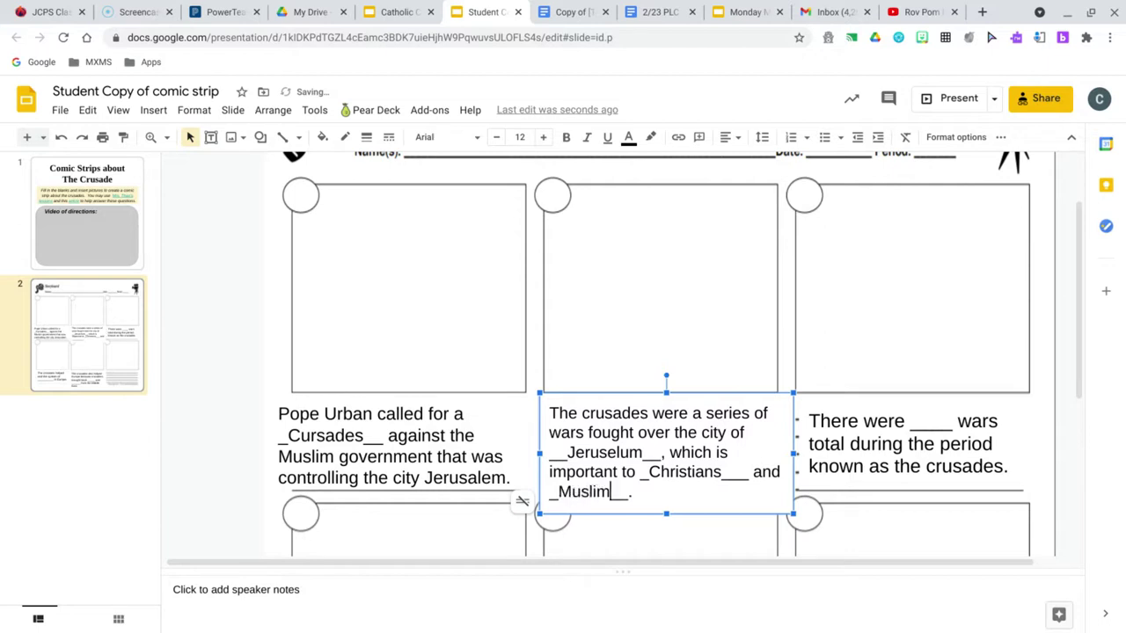
Step: Fill in "8" as the number of wars in the third caption, shortening its blank
{"action": "left_click", "coordinate": [957, 420]}
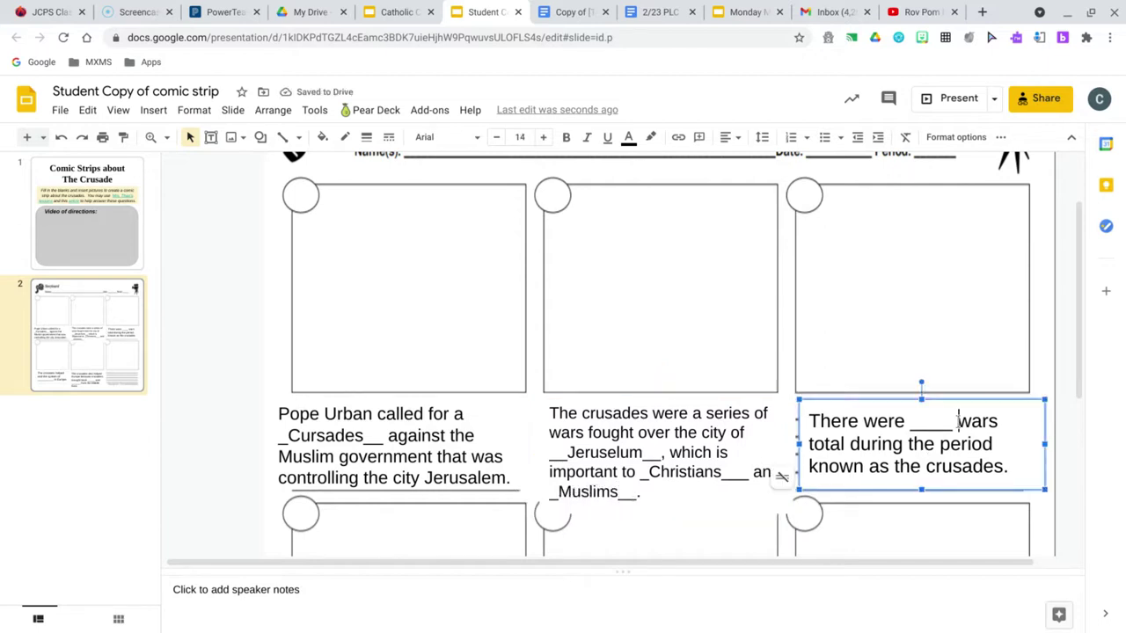
{"action": "key", "text": "BackSpace"}
{"action": "key", "text": "BackSpace"}
{"action": "key", "text": "BackSpace"}
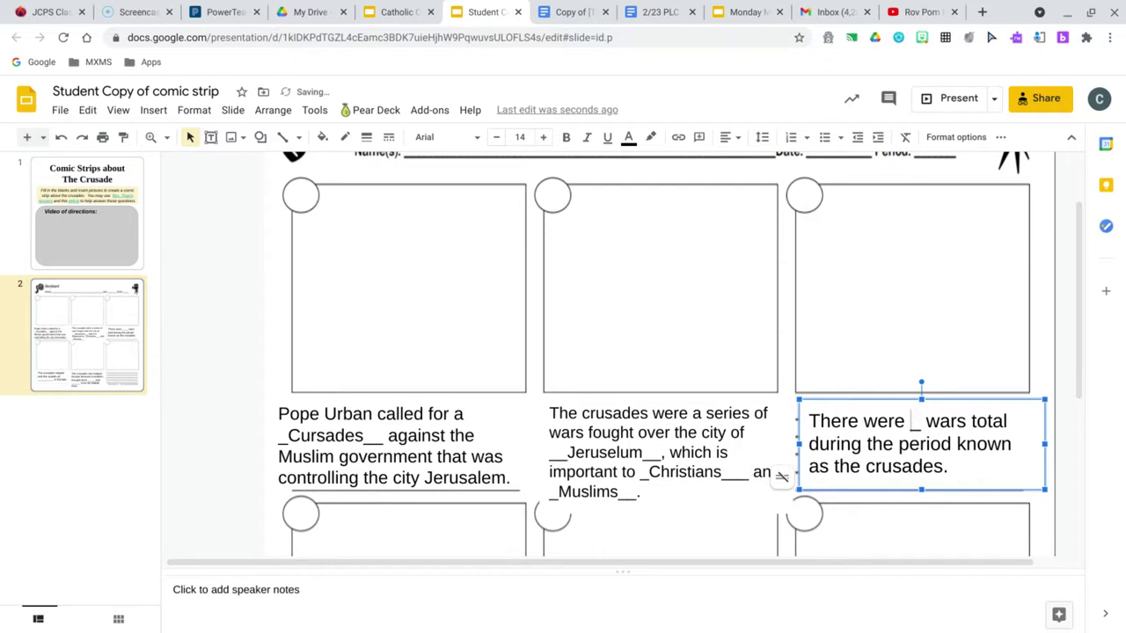
{"action": "type", "text": "8"}
Step: Fill the blank after "end the system of" in the fourth caption with "Feudalism", trimming the surplus underscores
{"action": "scroll", "coordinate": [545, 439], "scroll_direction": "down", "scroll_amount": 2}
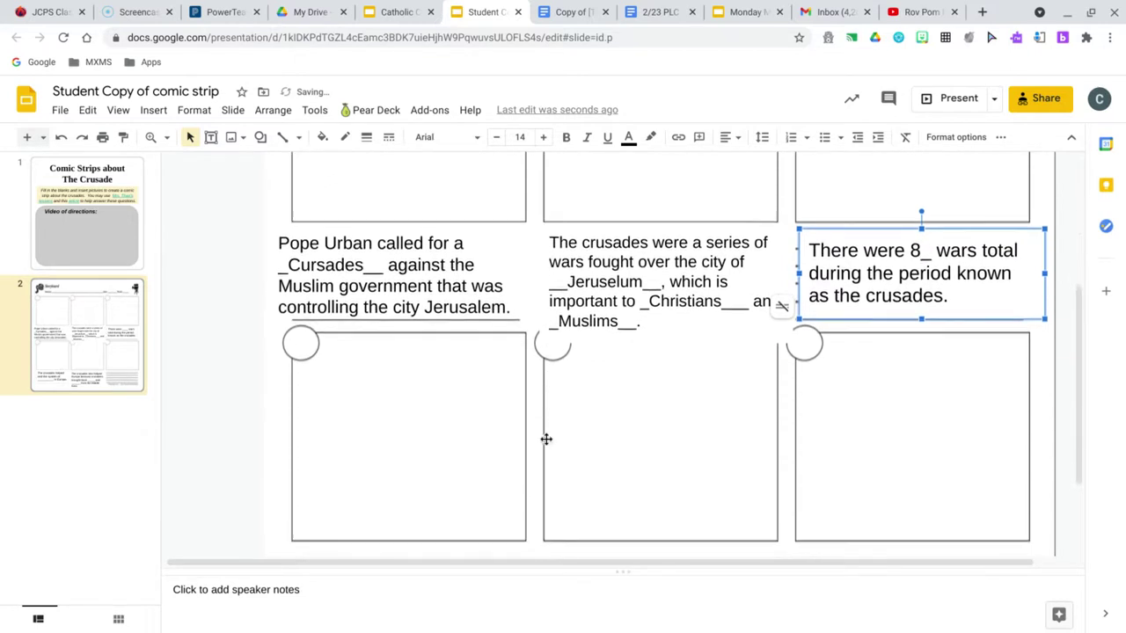
{"action": "scroll", "coordinate": [545, 439], "scroll_direction": "down", "scroll_amount": 2}
{"action": "left_click", "coordinate": [374, 477]}
{"action": "scroll", "coordinate": [373, 477], "scroll_direction": "up", "scroll_amount": 2}
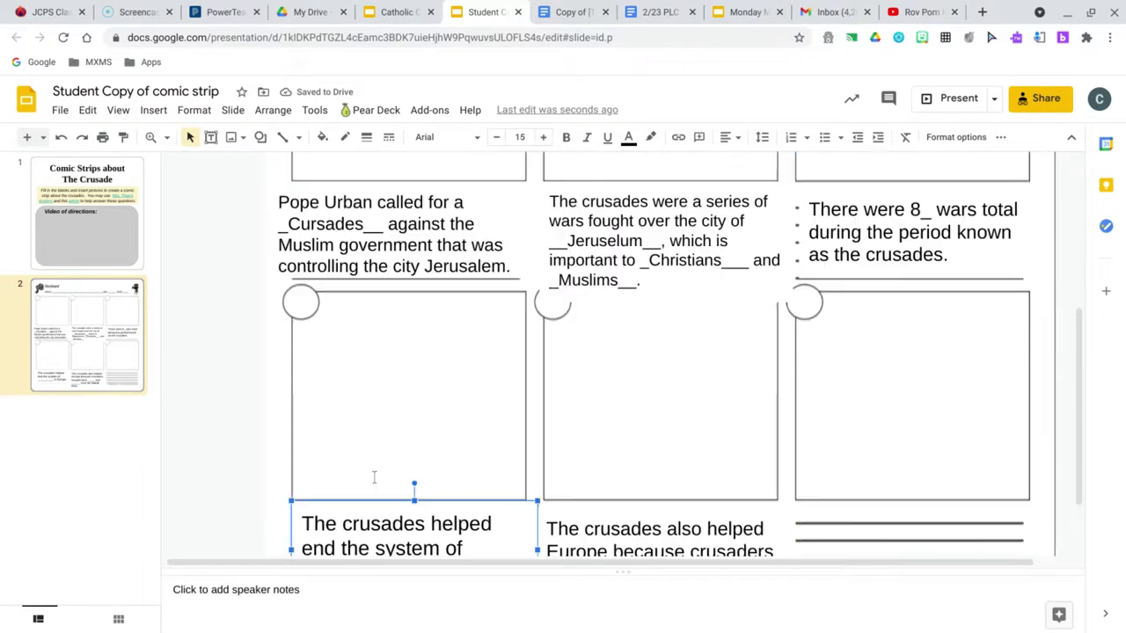
{"action": "scroll", "coordinate": [431, 502], "scroll_direction": "down", "scroll_amount": 1}
{"action": "left_click", "coordinate": [370, 477]}
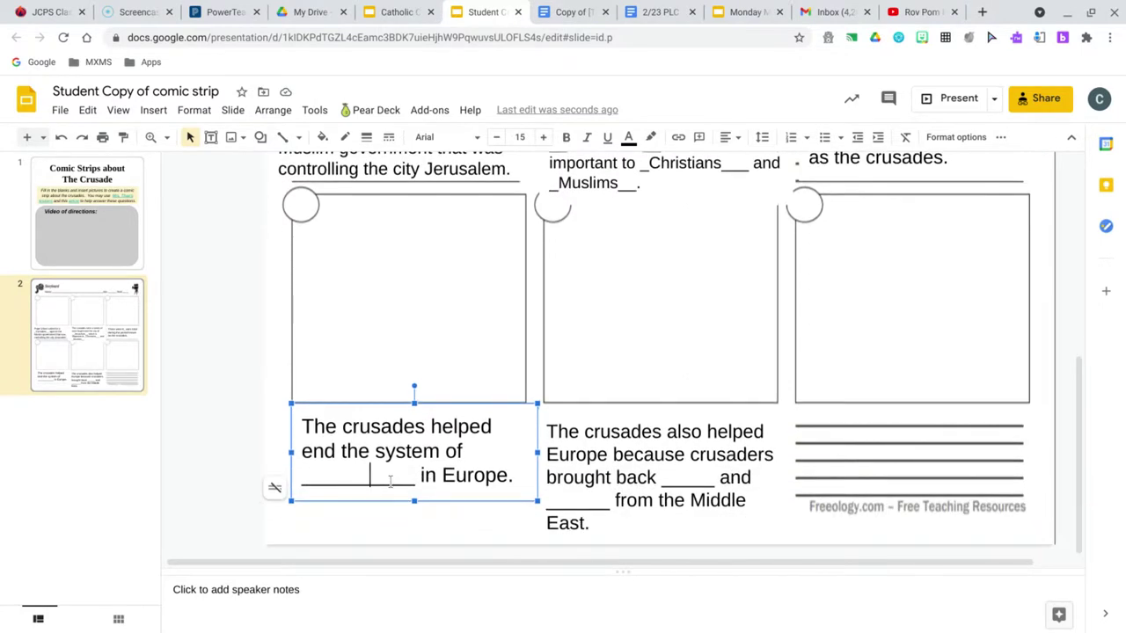
{"action": "key", "text": "BackSpace"}
{"action": "key", "text": "BackSpace"}
{"action": "key", "text": "BackSpace"}
{"action": "key", "text": "BackSpace"}
{"action": "key", "text": "BackSpace"}
{"action": "key", "text": "BackSpace"}
{"action": "key", "text": "BackSpace"}
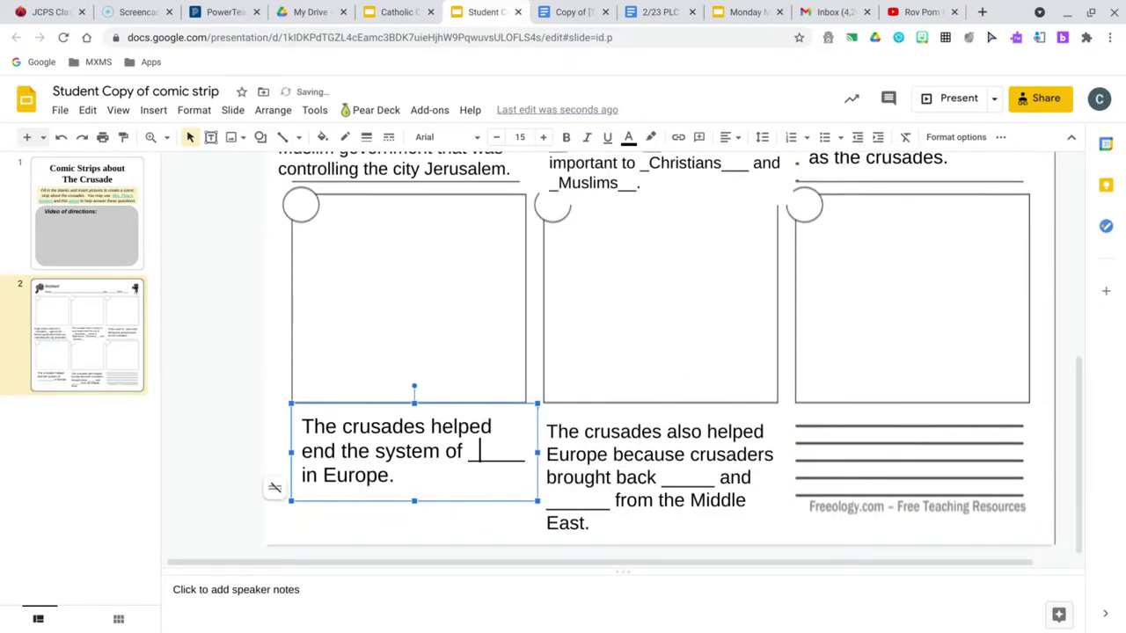
{"action": "type", "text": "Fe"}
{"action": "type", "text": "udalism"}
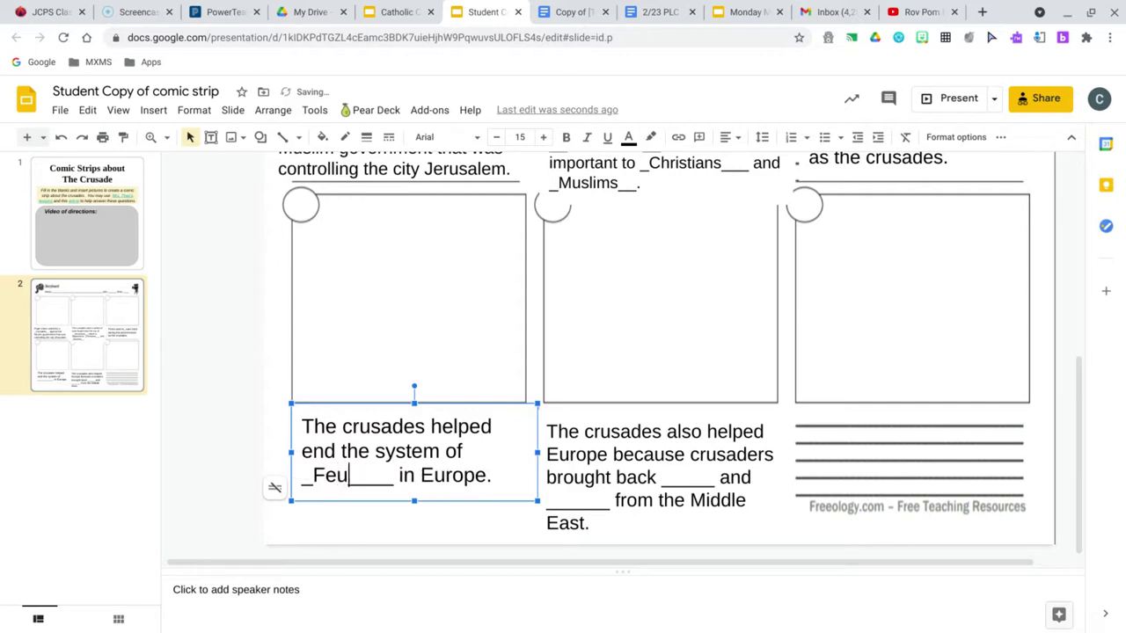
{"action": "key", "text": "Delete"}
{"action": "key", "text": "Delete"}
{"action": "key", "text": "Delete"}
{"action": "key", "text": "Left"}
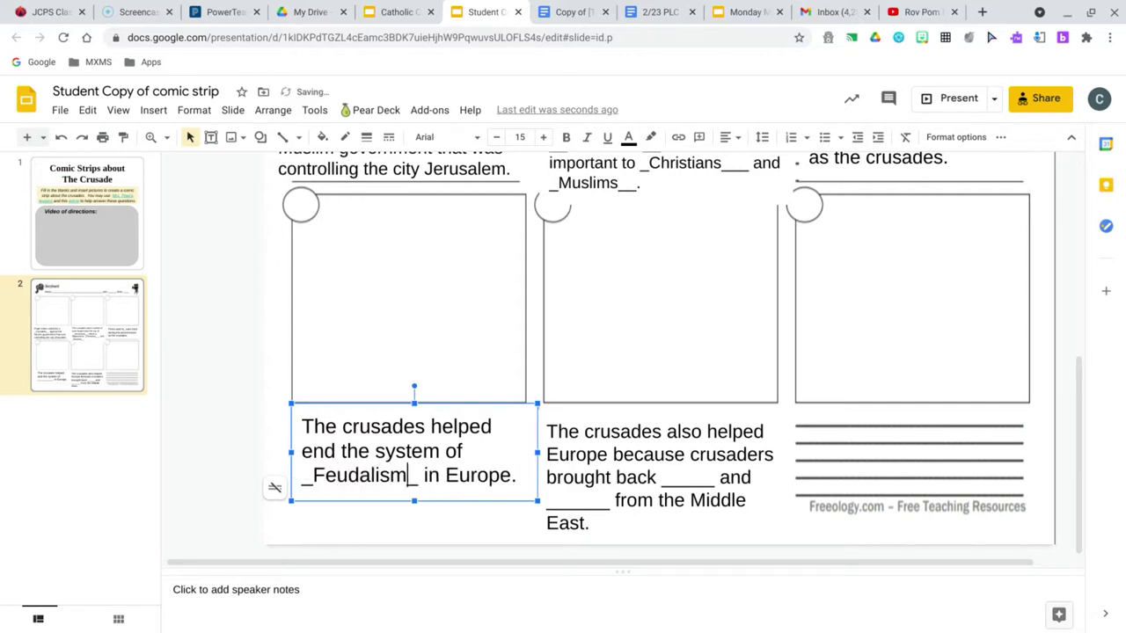
Step: Replace the blank after "brought back" in the fifth caption with "goods"
{"action": "left_click", "coordinate": [712, 477]}
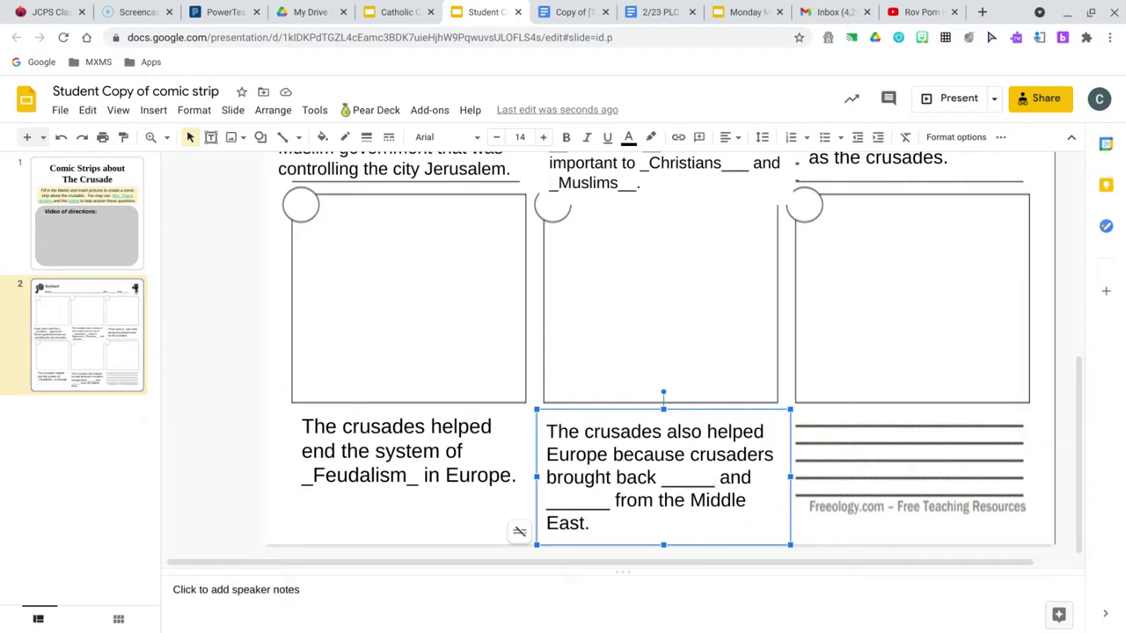
{"action": "key", "text": "BackSpace"}
{"action": "key", "text": "BackSpace"}
{"action": "key", "text": "BackSpace"}
{"action": "key", "text": "BackSpace"}
{"action": "key", "text": "BackSpace"}
{"action": "key", "text": "BackSpace"}
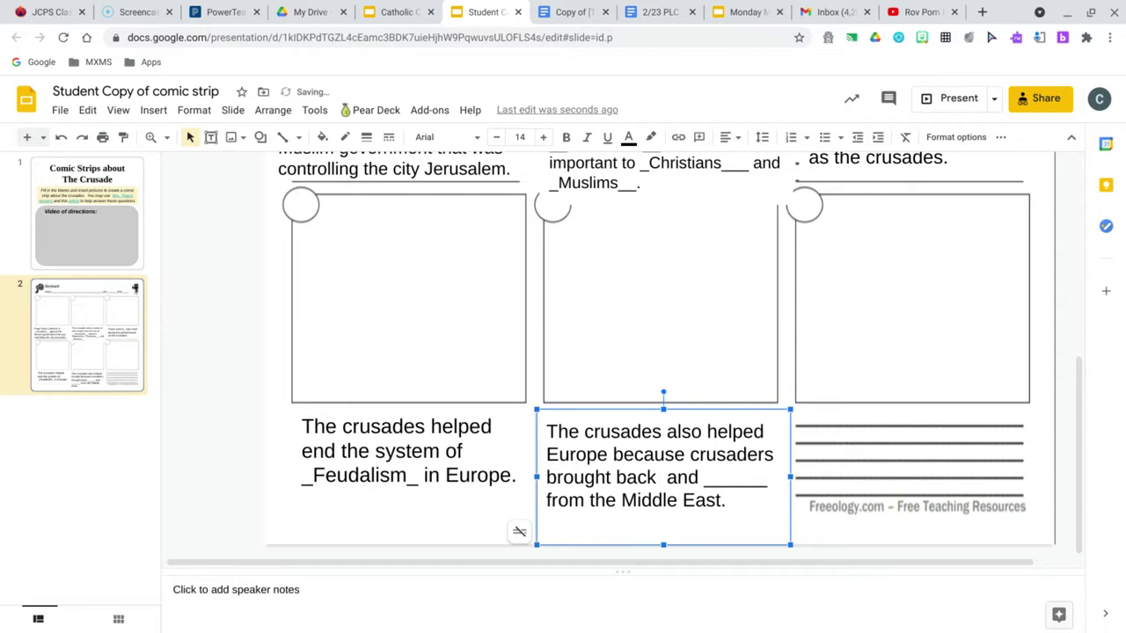
{"action": "type", "text": "goods"}
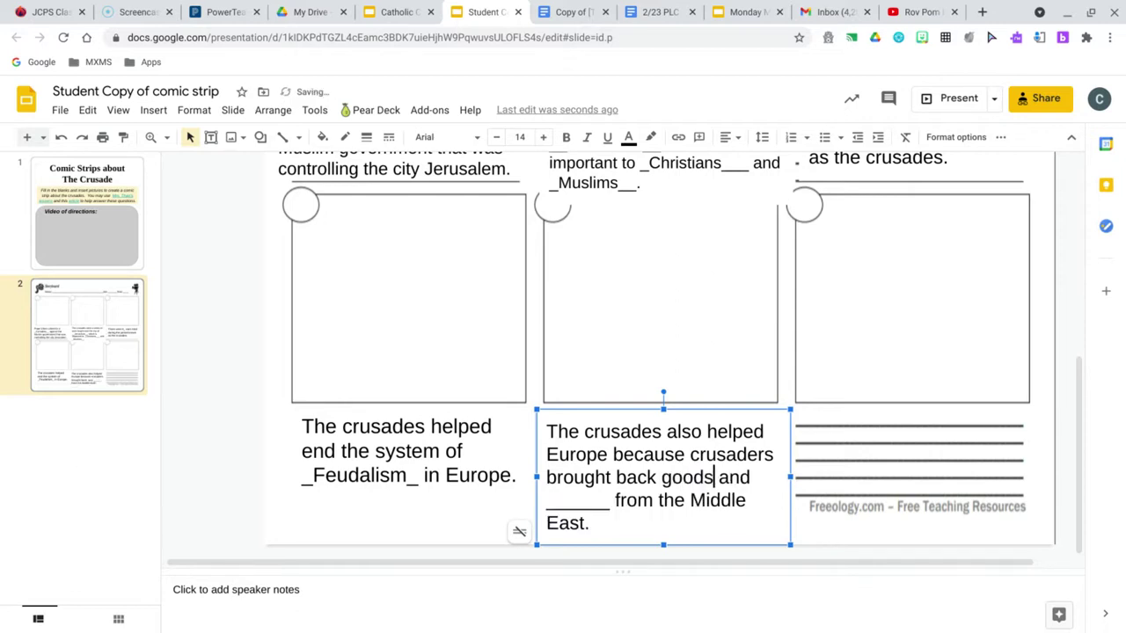
Step: Shorten the remaining blank of the fifth caption and fill it with "New ideas"
{"action": "left_click", "coordinate": [602, 500]}
{"action": "key", "text": "BackSpace"}
{"action": "key", "text": "BackSpace"}
{"action": "key", "text": "BackSpace"}
{"action": "key", "text": "BackSpace"}
{"action": "key", "text": "BackSpace"}
{"action": "key", "text": "BackSpace"}
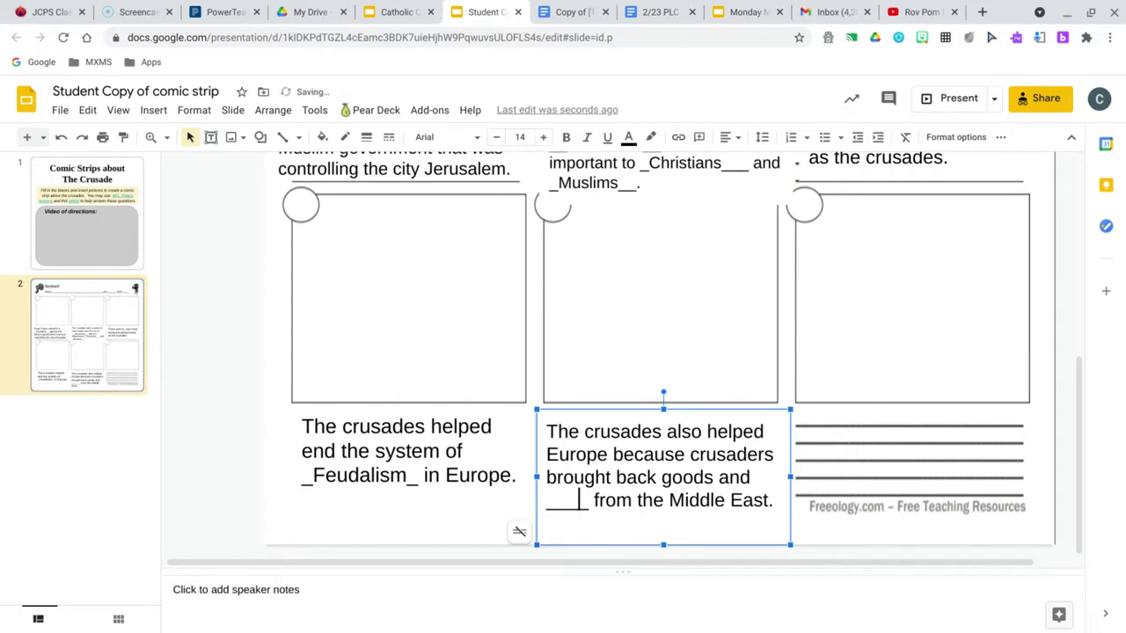
{"action": "type", "text": "New ideas_ from the"}
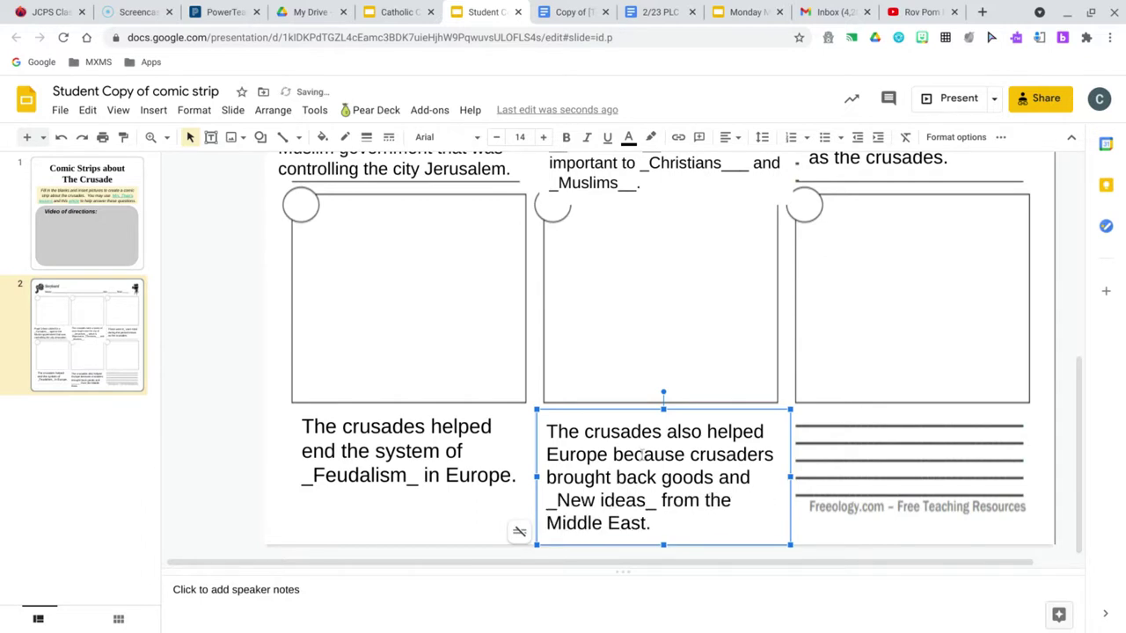
{"action": "scroll", "coordinate": [668, 449], "scroll_direction": "up", "scroll_amount": 3}
{"action": "scroll", "coordinate": [483, 377], "scroll_direction": "up", "scroll_amount": 1}
{"action": "left_click", "coordinate": [447, 337]}
{"action": "scroll", "coordinate": [342, 241], "scroll_direction": "down", "scroll_amount": 4}
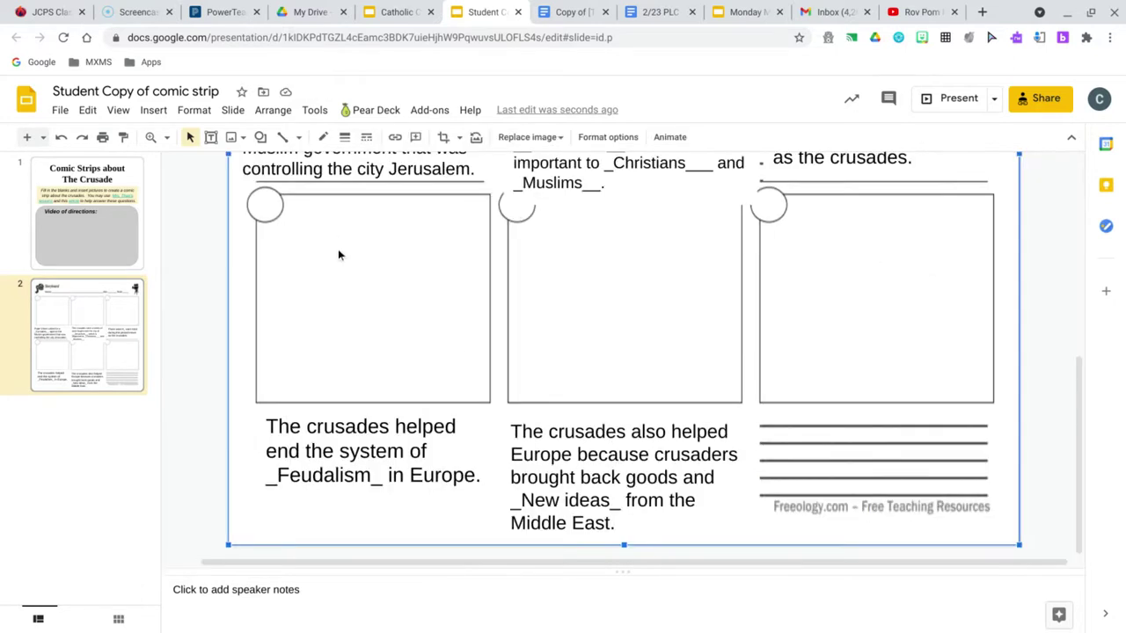
{"action": "scroll", "coordinate": [358, 265], "scroll_direction": "up", "scroll_amount": 5}
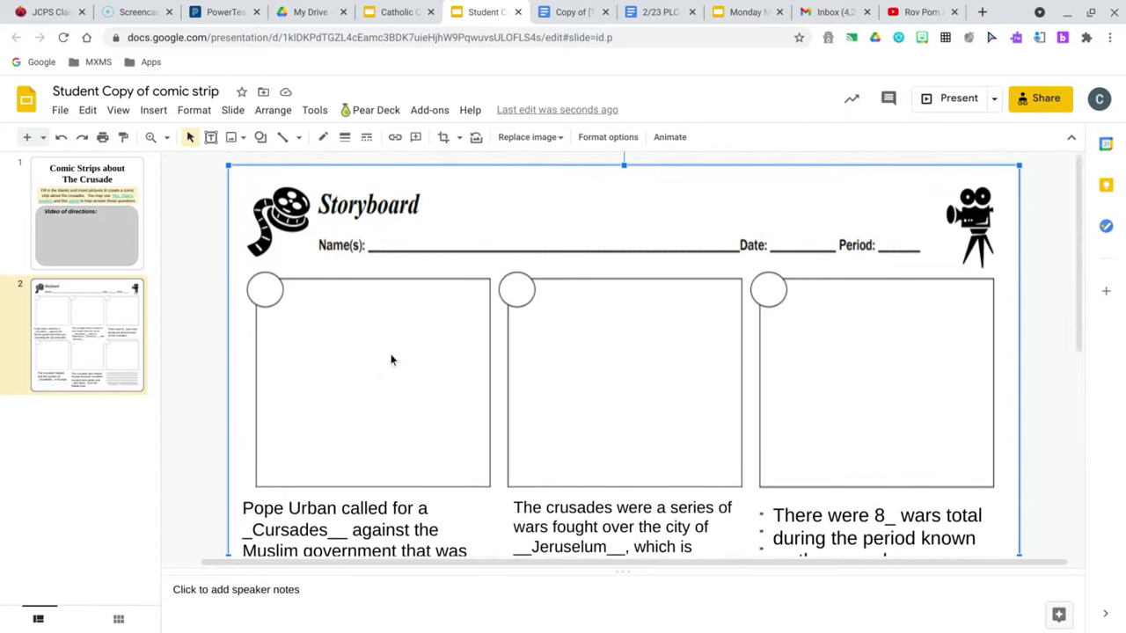
{"action": "scroll", "coordinate": [396, 356], "scroll_direction": "down", "scroll_amount": 1}
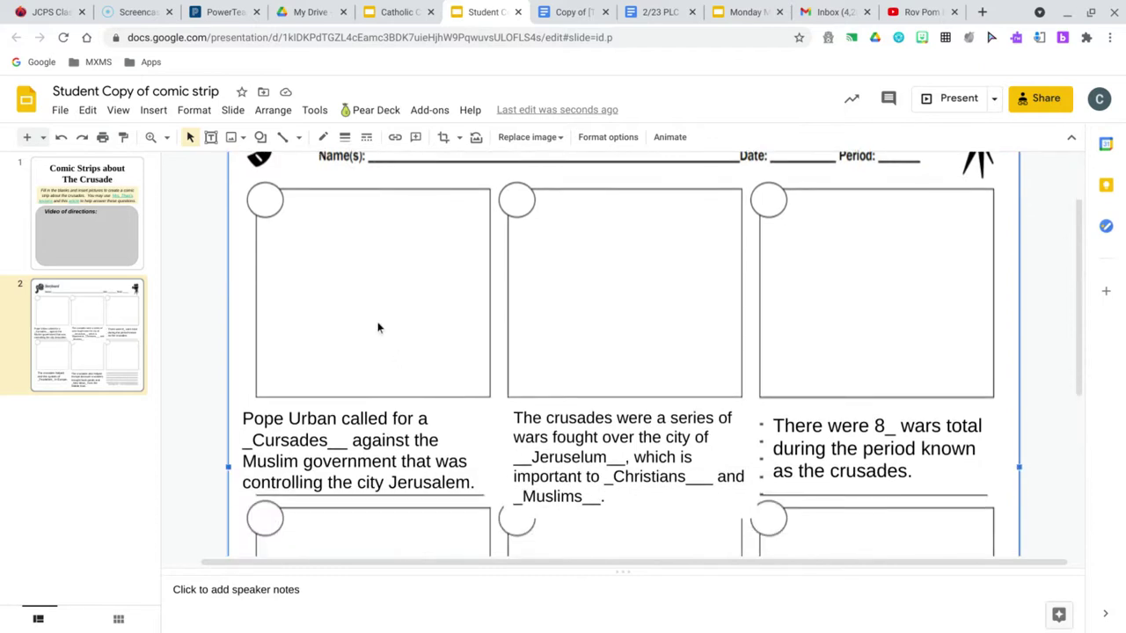
Step: Start inserting an image from the web and search for "transparent pop urban"
{"action": "left_click", "coordinate": [187, 111]}
{"action": "left_click", "coordinate": [156, 113]}
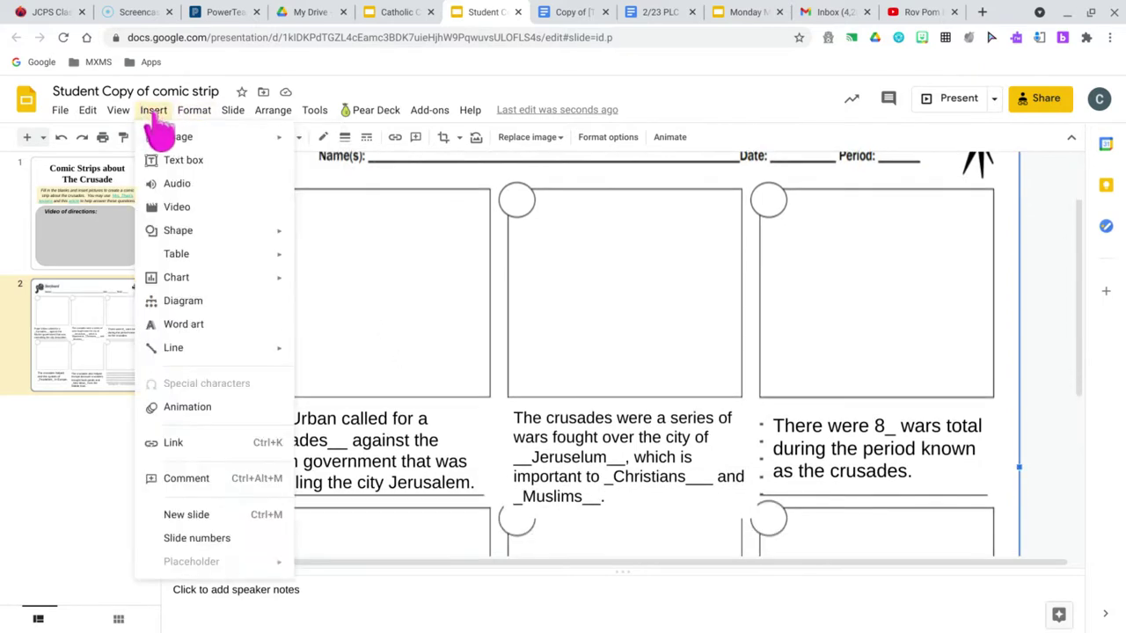
{"action": "mouse_move", "coordinate": [176, 145]}
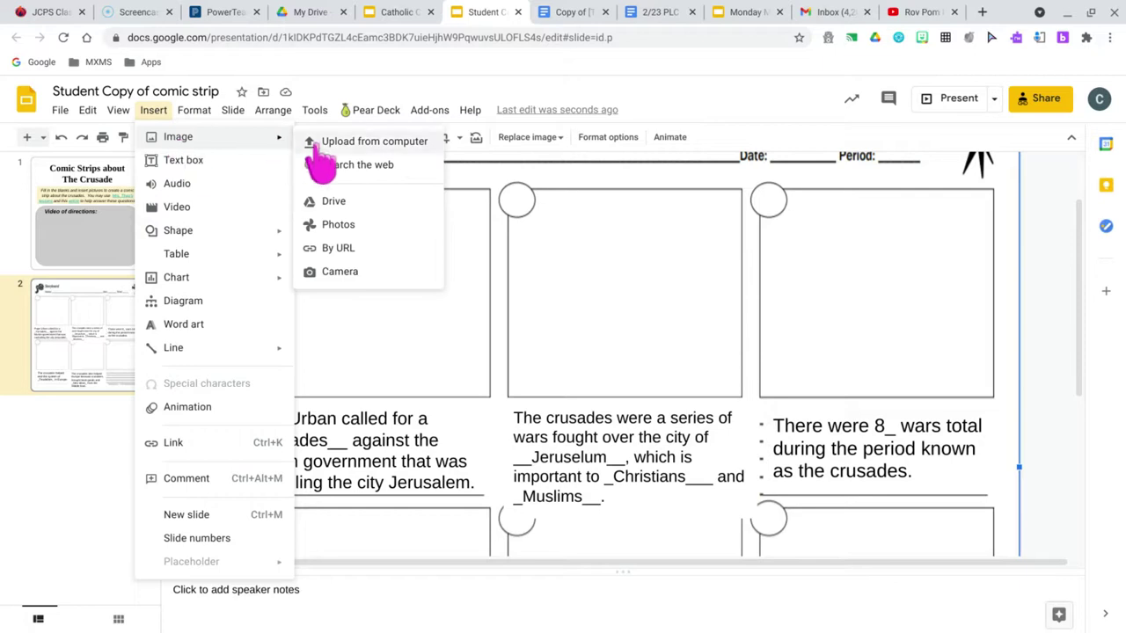
{"action": "left_click", "coordinate": [400, 167]}
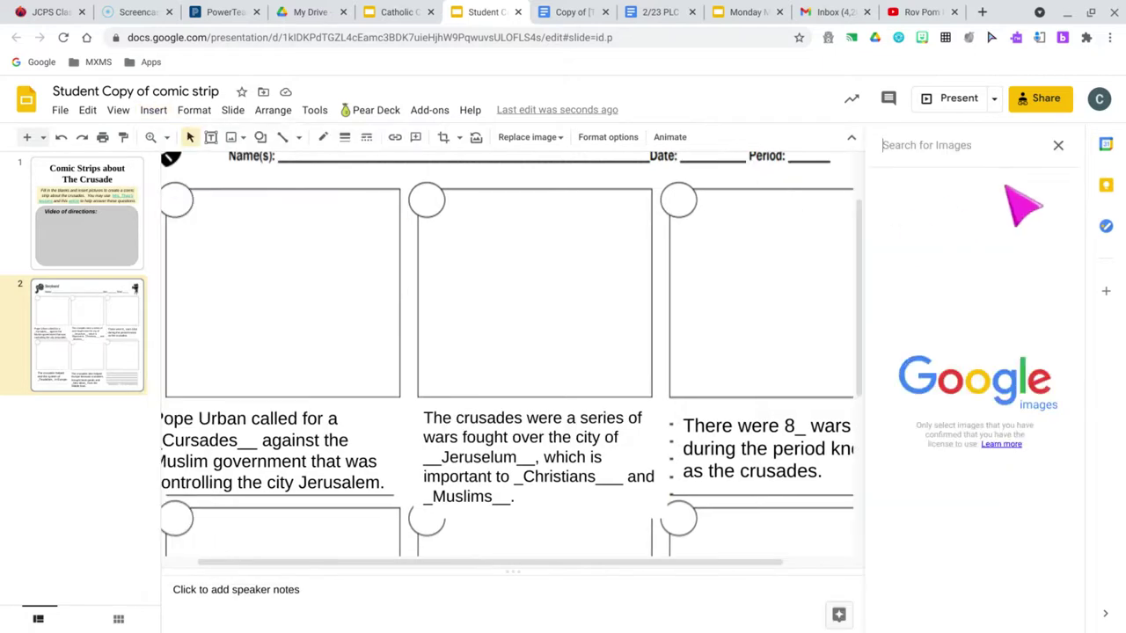
{"action": "type", "text": "tra"}
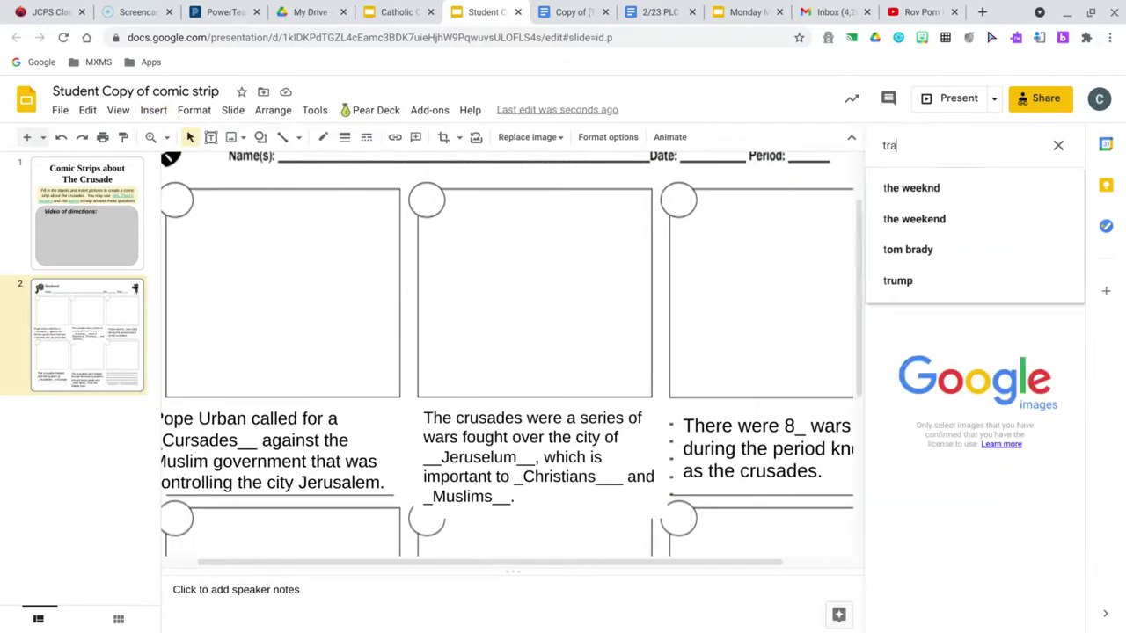
{"action": "type", "text": "nsparent pop urban"}
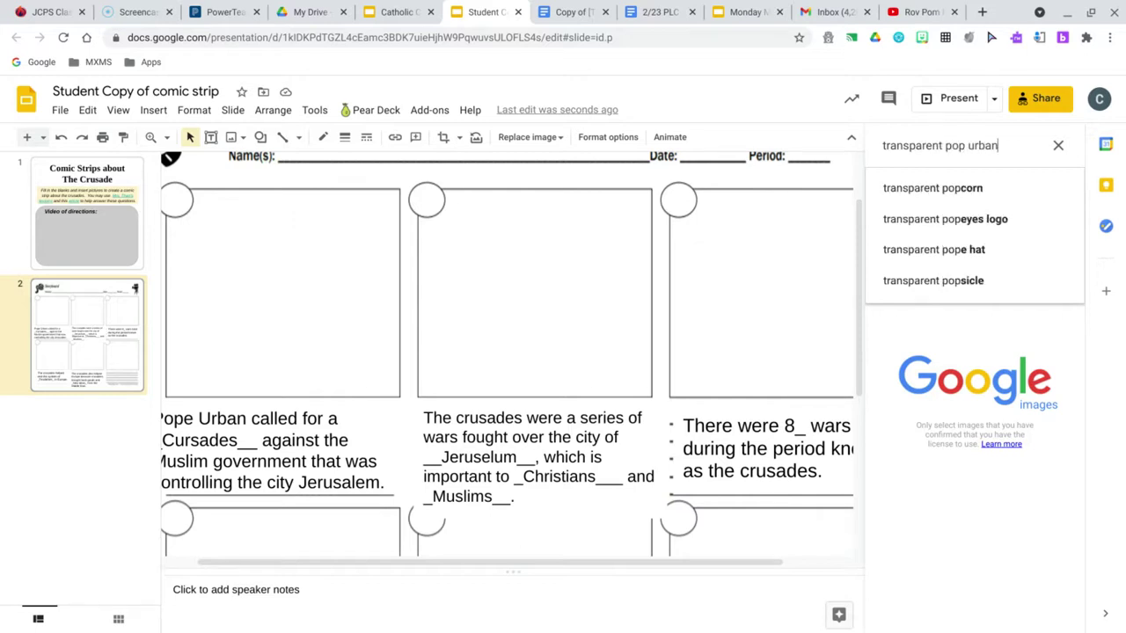
{"action": "key", "text": "Return"}
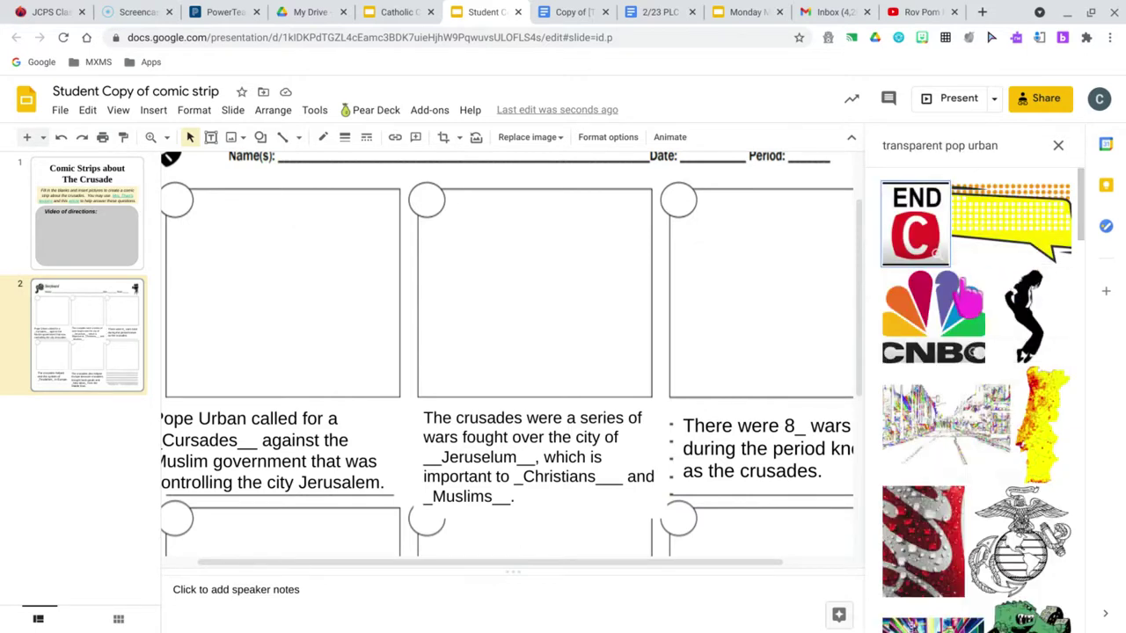
Step: Look through the image results and correct the search to "transparent pope urban"
{"action": "scroll", "coordinate": [967, 301], "scroll_direction": "down", "scroll_amount": 3}
{"action": "scroll", "coordinate": [968, 300], "scroll_direction": "down", "scroll_amount": 10}
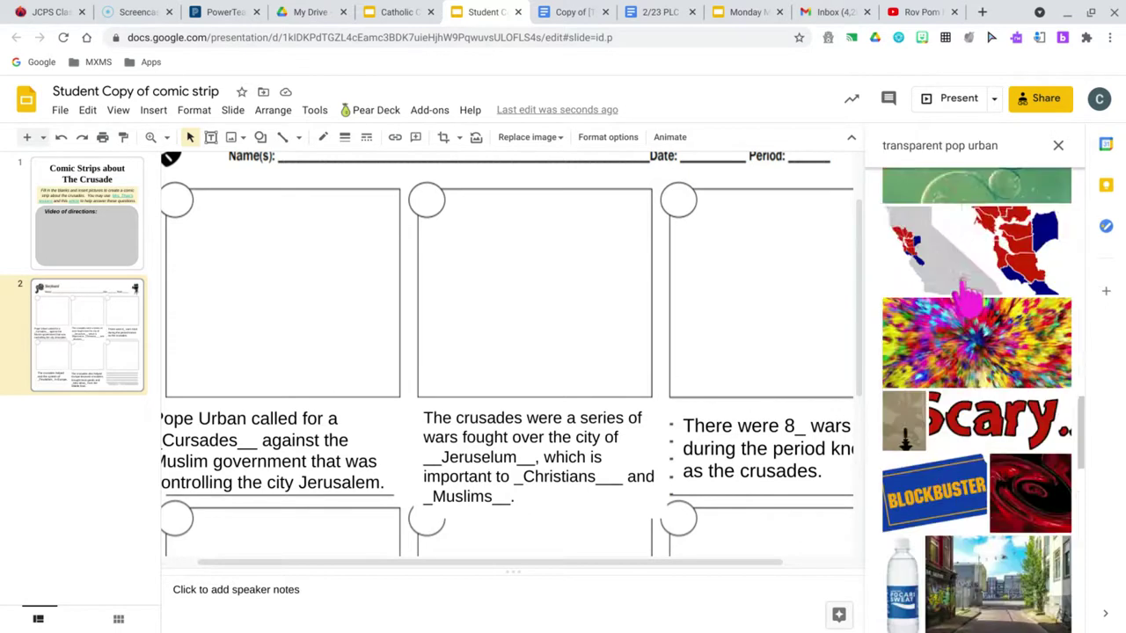
{"action": "scroll", "coordinate": [968, 301], "scroll_direction": "up", "scroll_amount": 15}
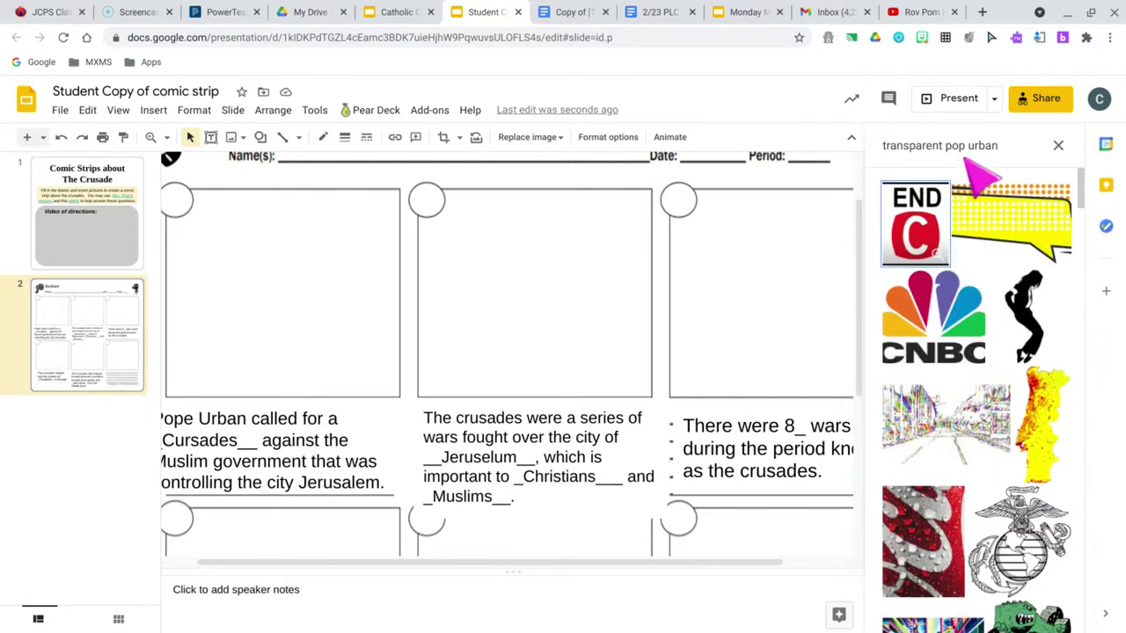
{"action": "type", "text": "e"}
{"action": "key", "text": "Return"}
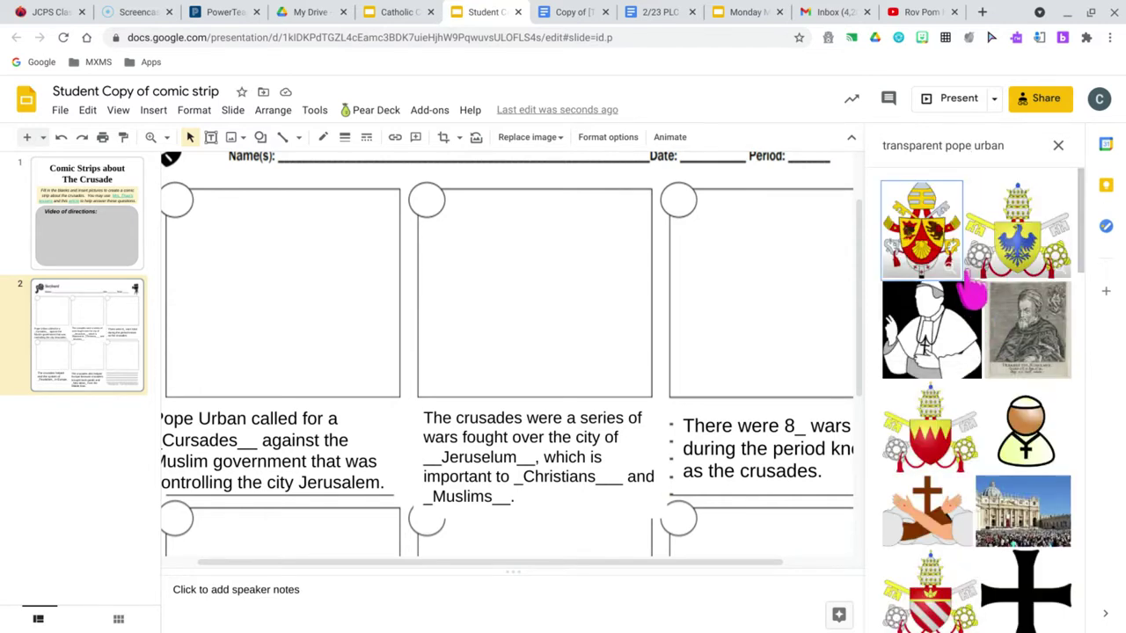
Step: Insert the black-and-white line drawing of the pope on the slide, then shrink and position it inside the first comic panel
{"action": "left_click_drag", "start_coordinate": [949, 330], "coordinate": [216, 246]}
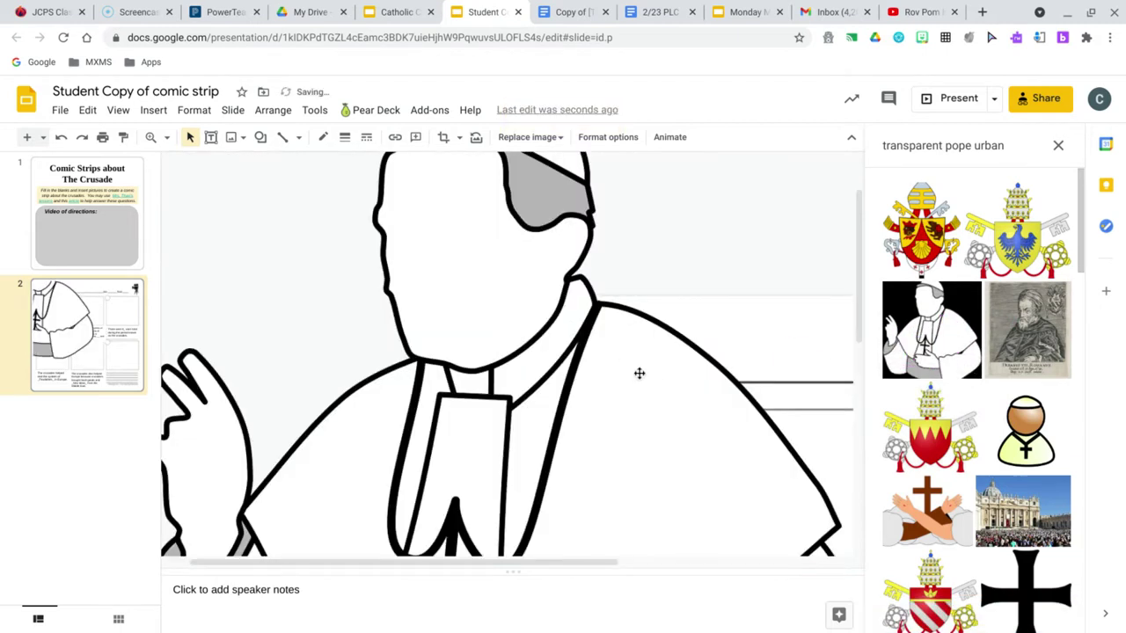
{"action": "left_click", "coordinate": [1058, 146]}
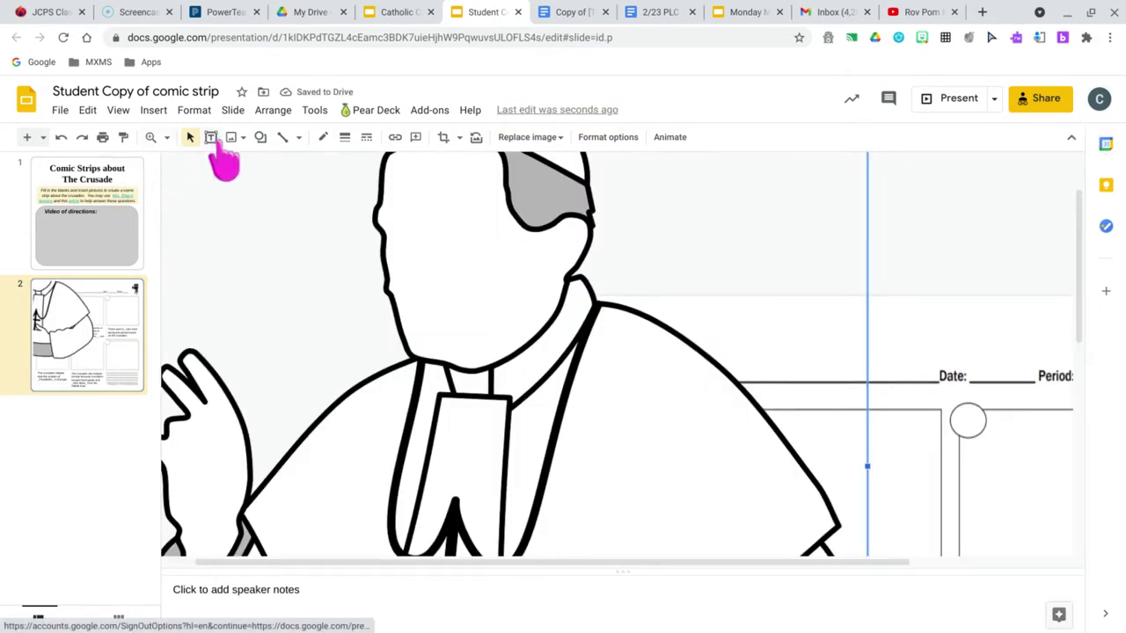
{"action": "left_click", "coordinate": [166, 138]}
{"action": "left_click", "coordinate": [190, 162]}
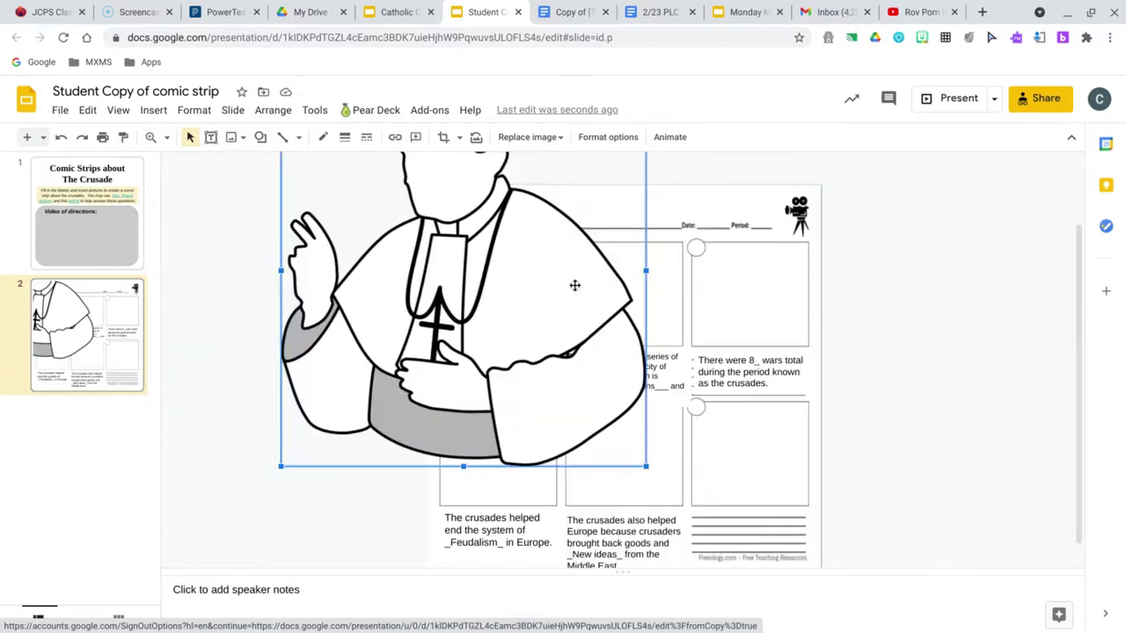
{"action": "left_click_drag", "start_coordinate": [644, 464], "coordinate": [485, 297]}
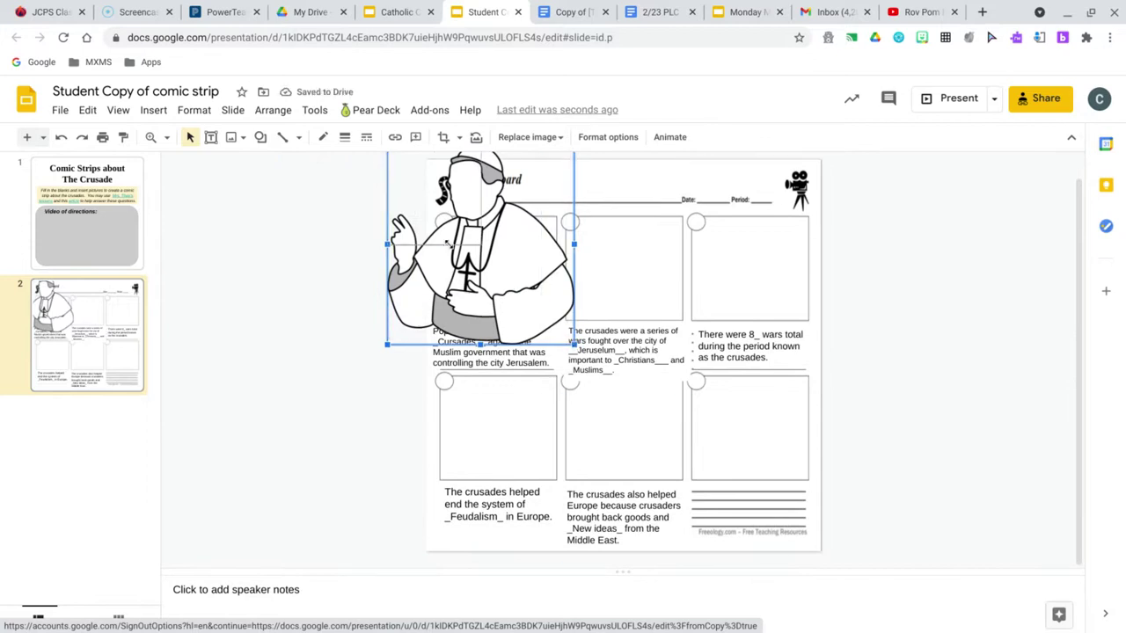
{"action": "left_click_drag", "start_coordinate": [573, 344], "coordinate": [481, 245]}
{"action": "left_click_drag", "start_coordinate": [424, 193], "coordinate": [479, 251]}
{"action": "left_click_drag", "start_coordinate": [533, 310], "coordinate": [512, 290]}
{"action": "mouse_move", "coordinate": [488, 251]}
{"action": "left_mouse_down"}
{"action": "mouse_move", "coordinate": [529, 276]}
{"action": "mouse_move", "coordinate": [493, 249]}
{"action": "mouse_move", "coordinate": [508, 259]}
{"action": "left_mouse_up"}
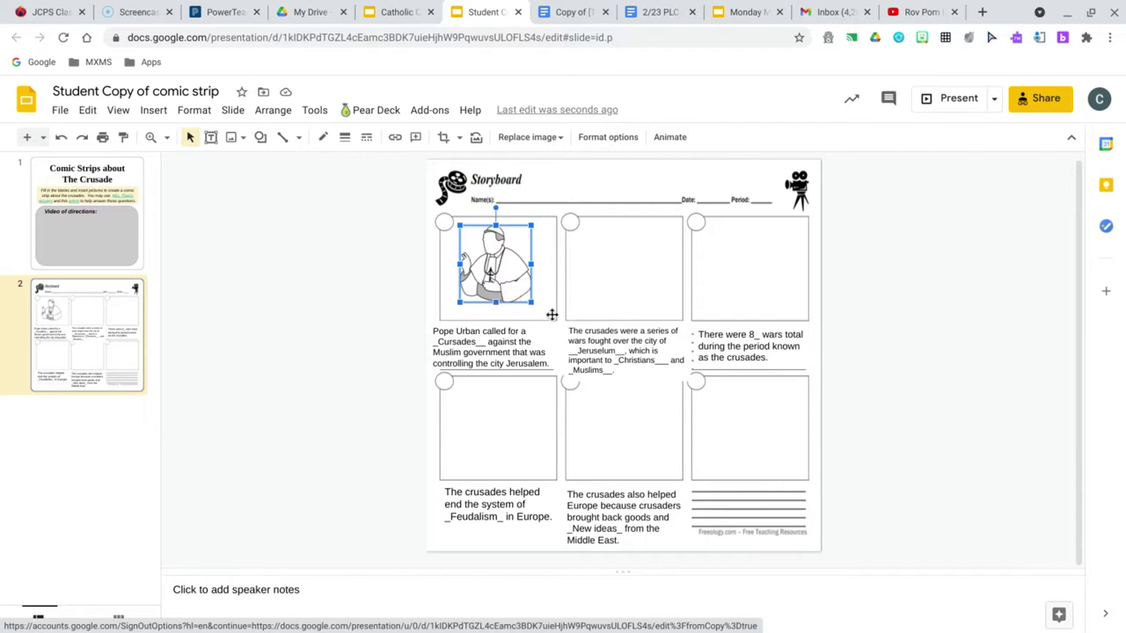
{"action": "left_click", "coordinate": [614, 279]}
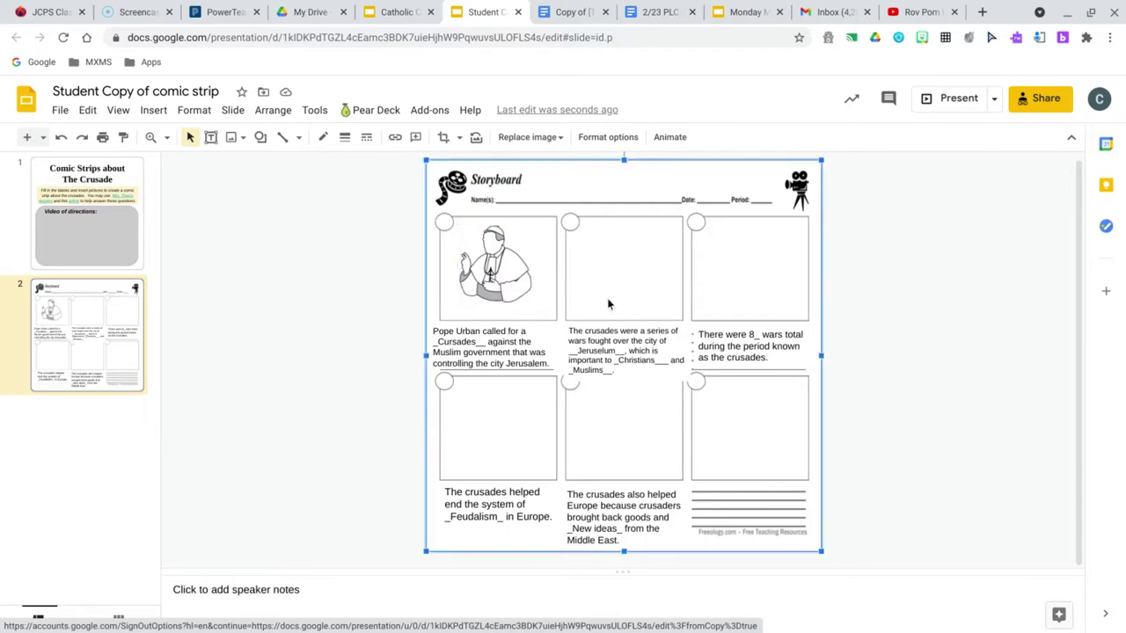
{"action": "left_click", "coordinate": [192, 110]}
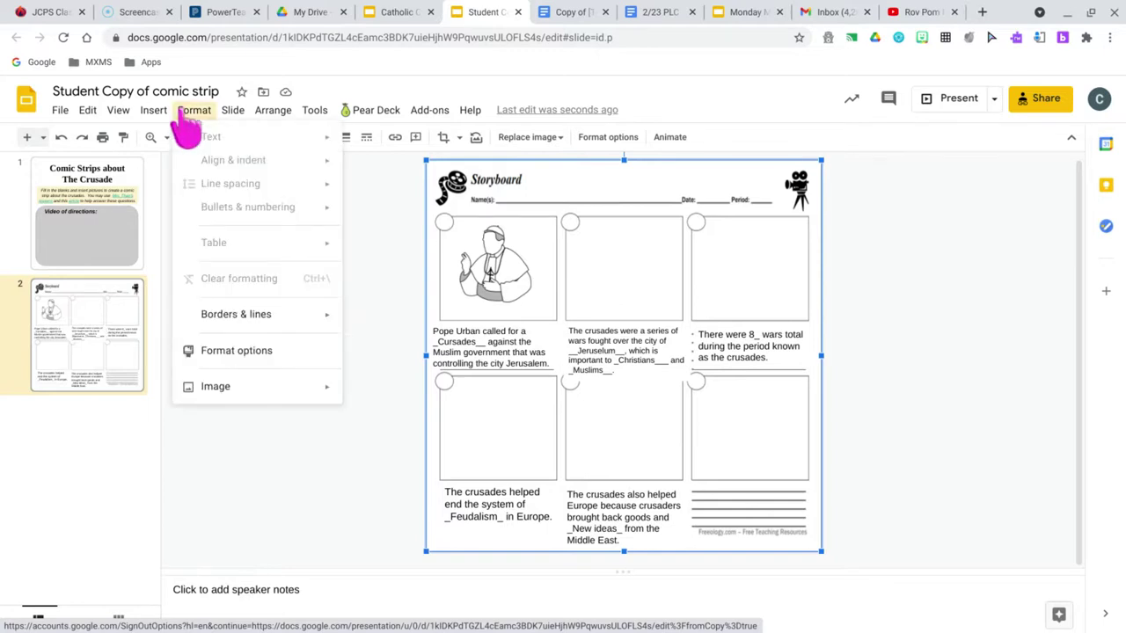
{"action": "mouse_move", "coordinate": [156, 116]}
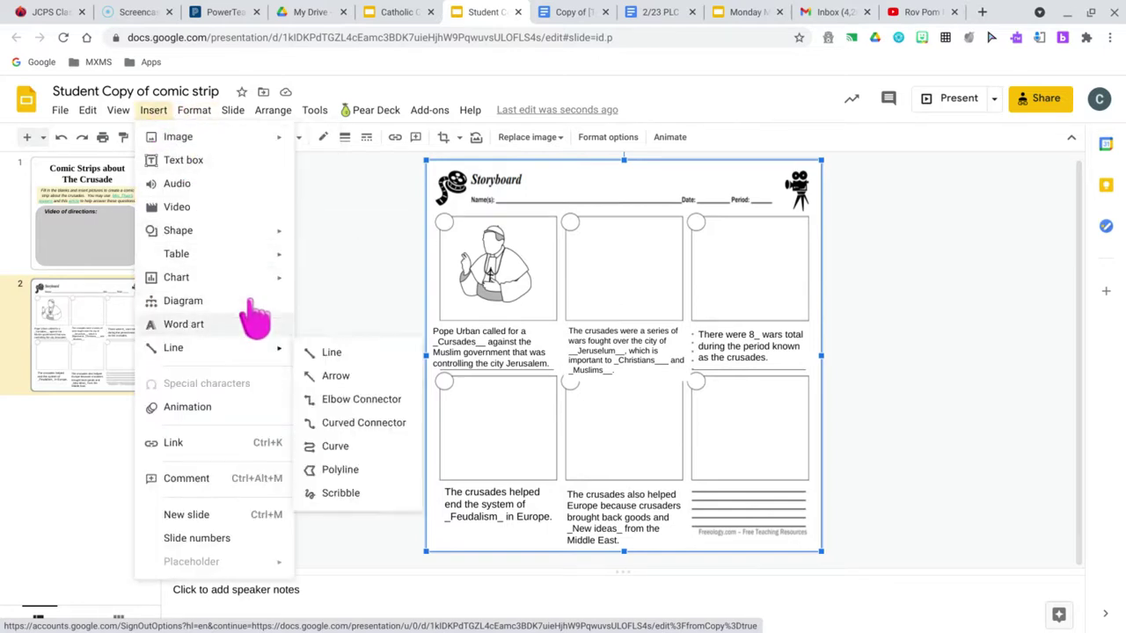
{"action": "mouse_move", "coordinate": [268, 143]}
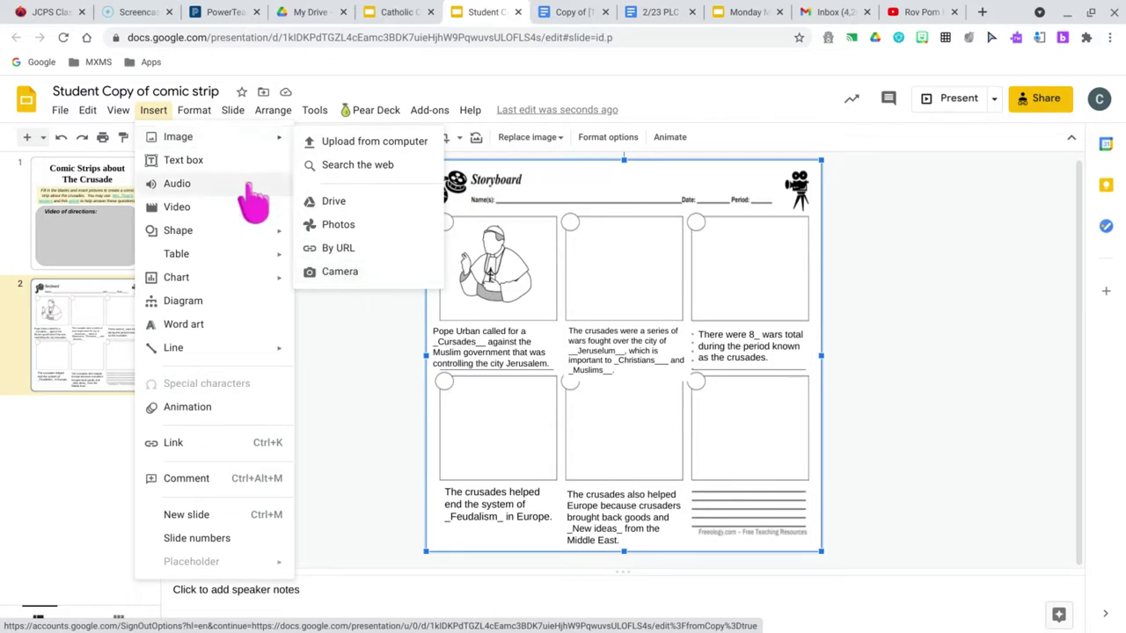
{"action": "mouse_move", "coordinate": [262, 253]}
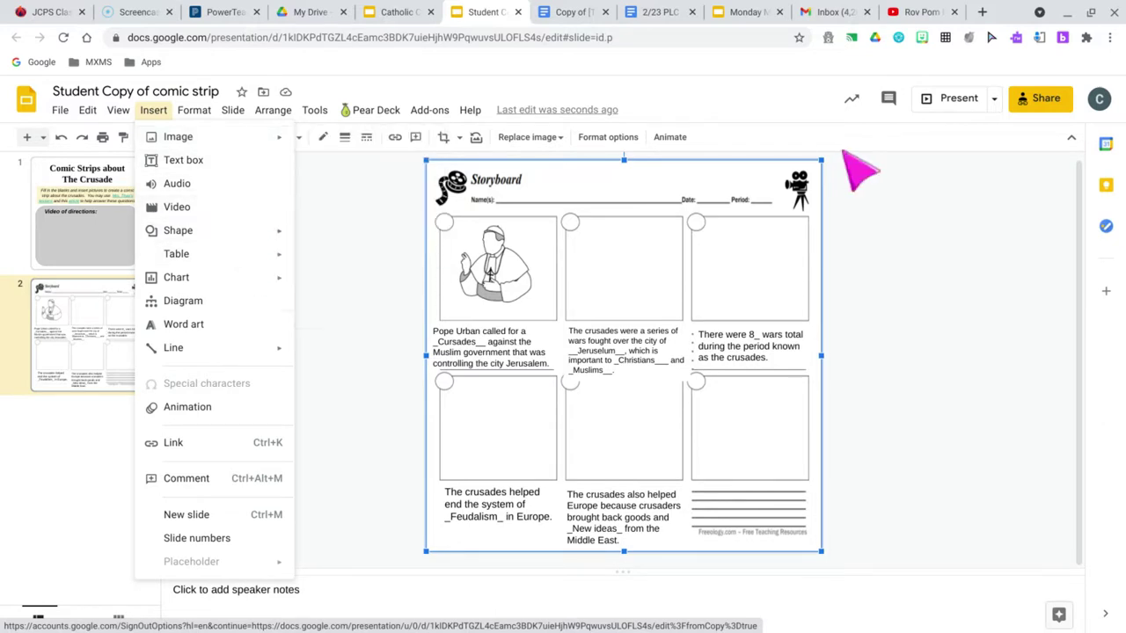
{"action": "key", "text": "Escape"}
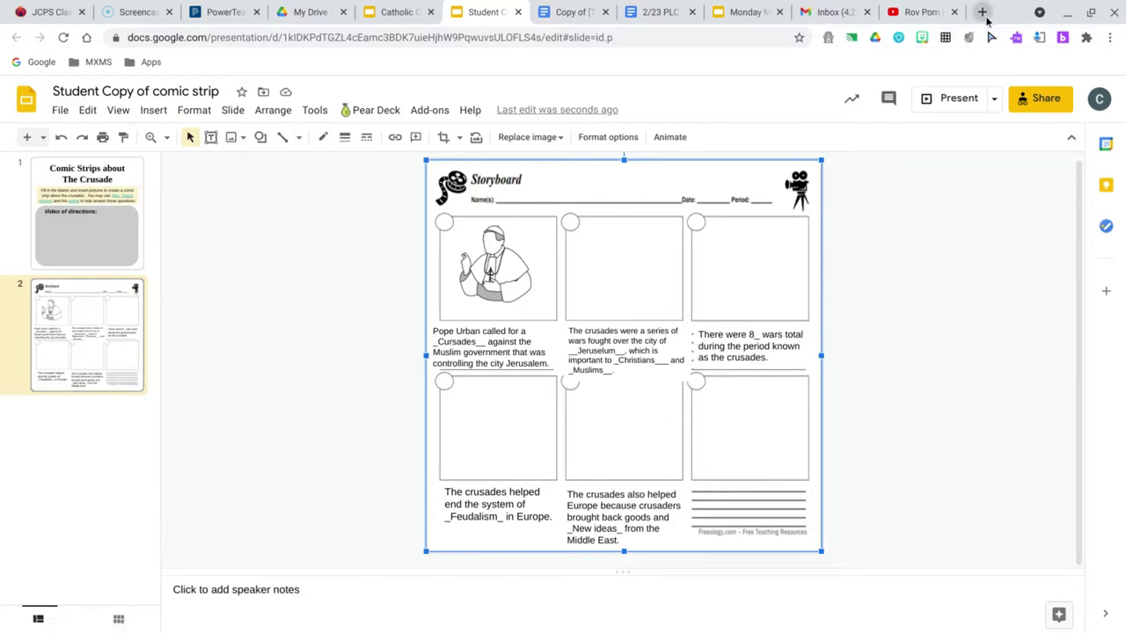